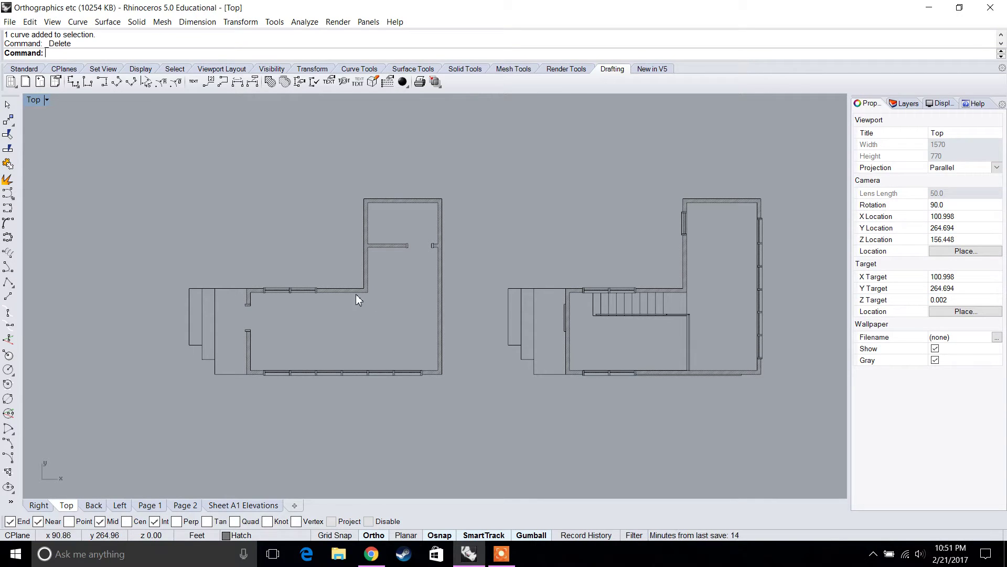
# Select and release the left floor plan, then show the layer list with Hatch, Make2D and section cut.
pyautogui.scroll(10, 311, 285)
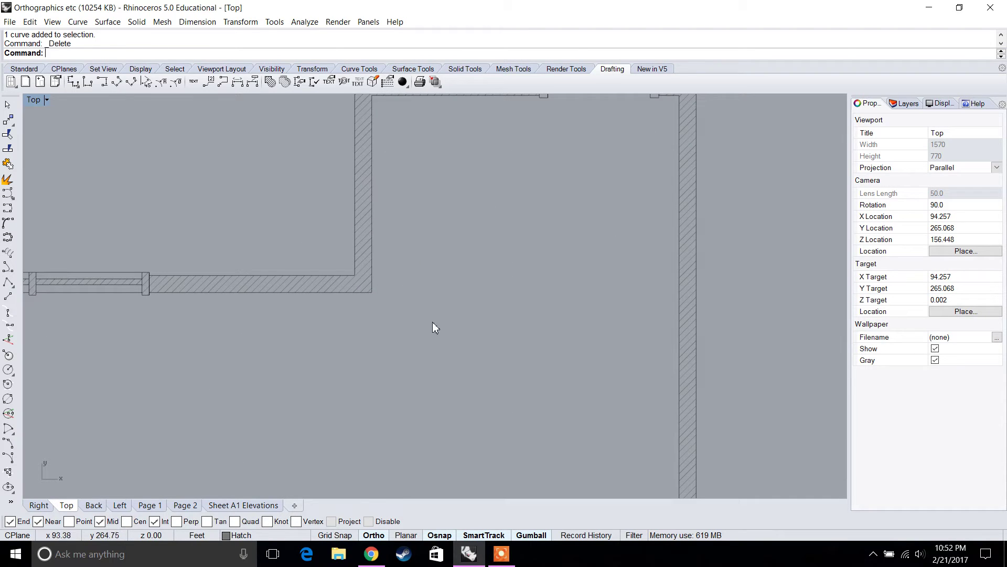
pyautogui.scroll(-10, 362, 286)
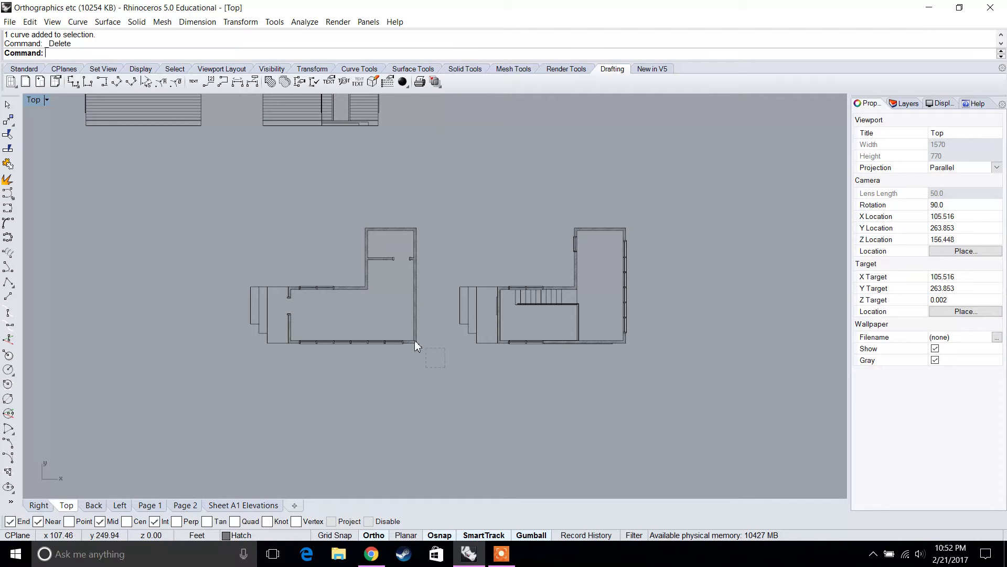
pyautogui.moveTo(334, 246); pyautogui.dragTo(335, 246)
pyautogui.click(426, 344)
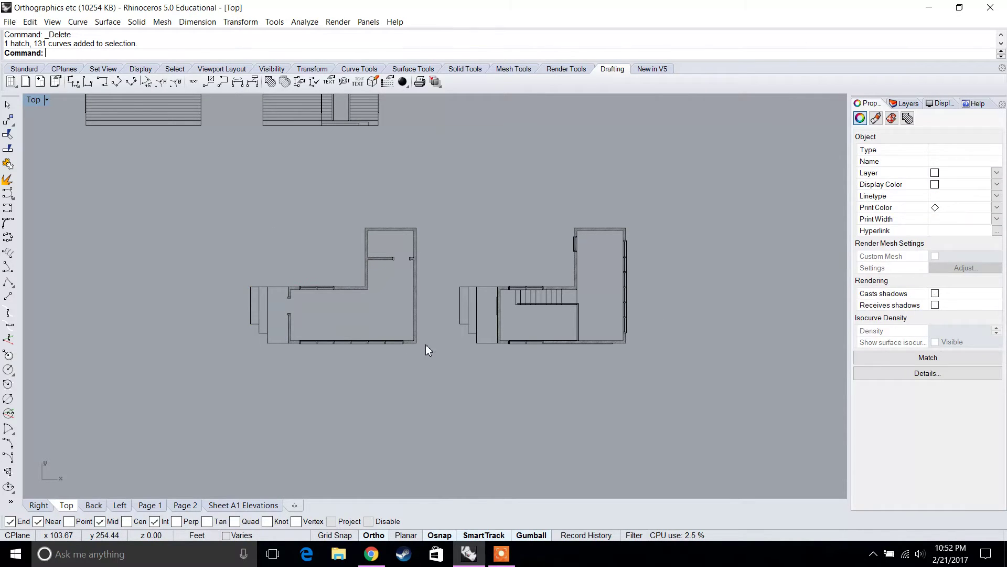
pyautogui.scroll(8, 273, 301)
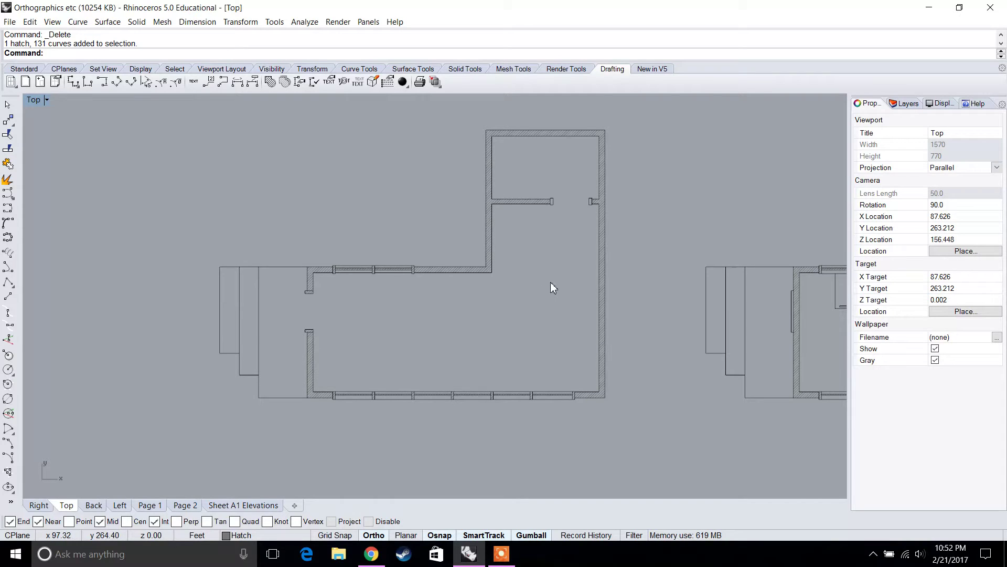
pyautogui.scroll(-5, 487, 301)
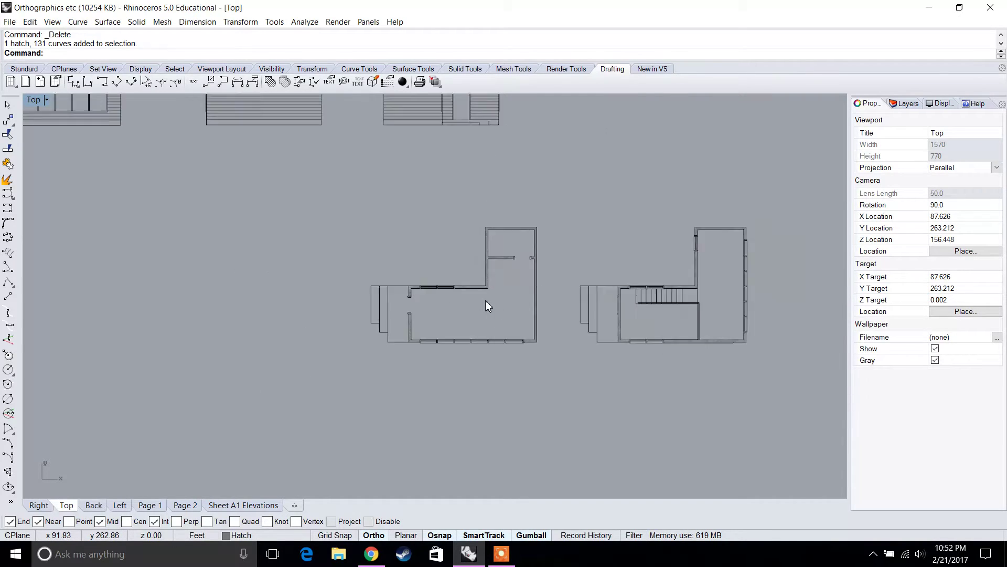
pyautogui.scroll(4, 485, 301)
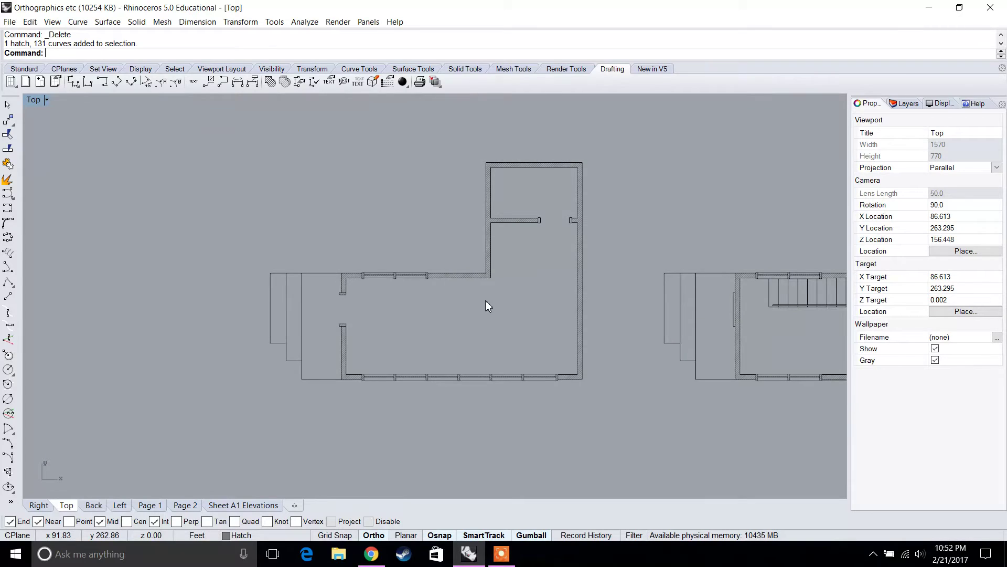
pyautogui.click(904, 104)
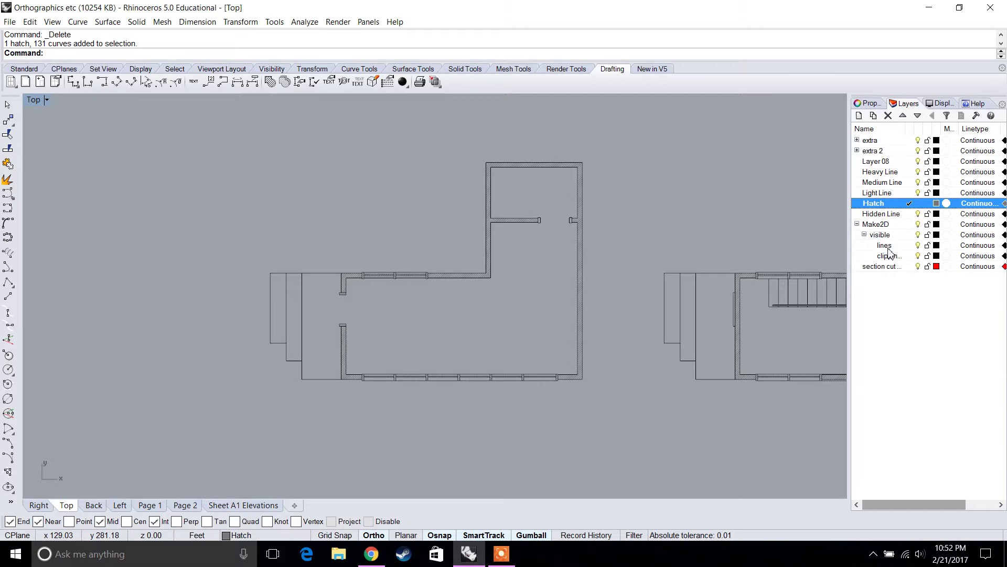
# Make lines the current layer and draw a 2-inch-thick door leaf rectangle at the left wall opening.
pyautogui.doubleClick(887, 245)
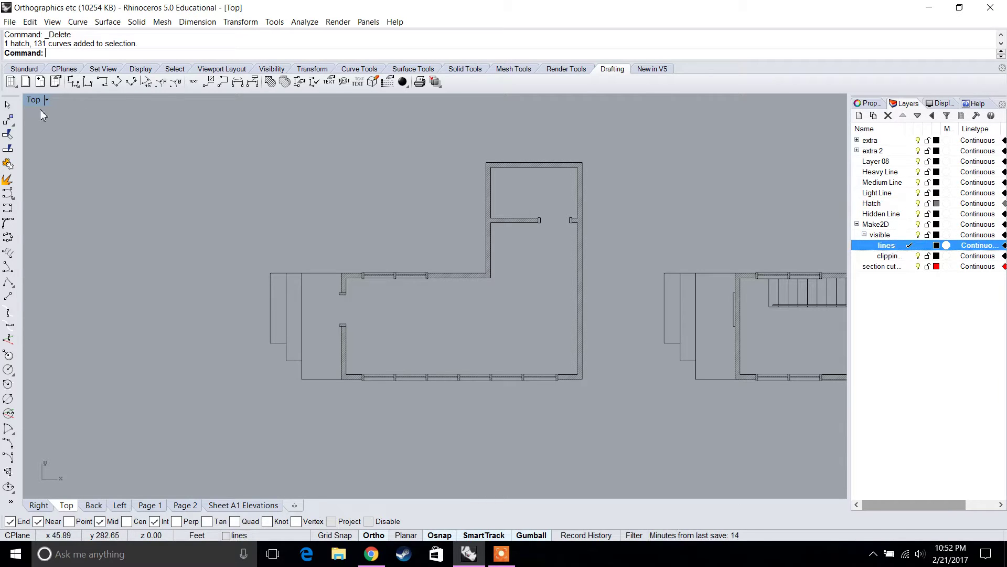
pyautogui.click(24, 69)
pyautogui.click(8, 136)
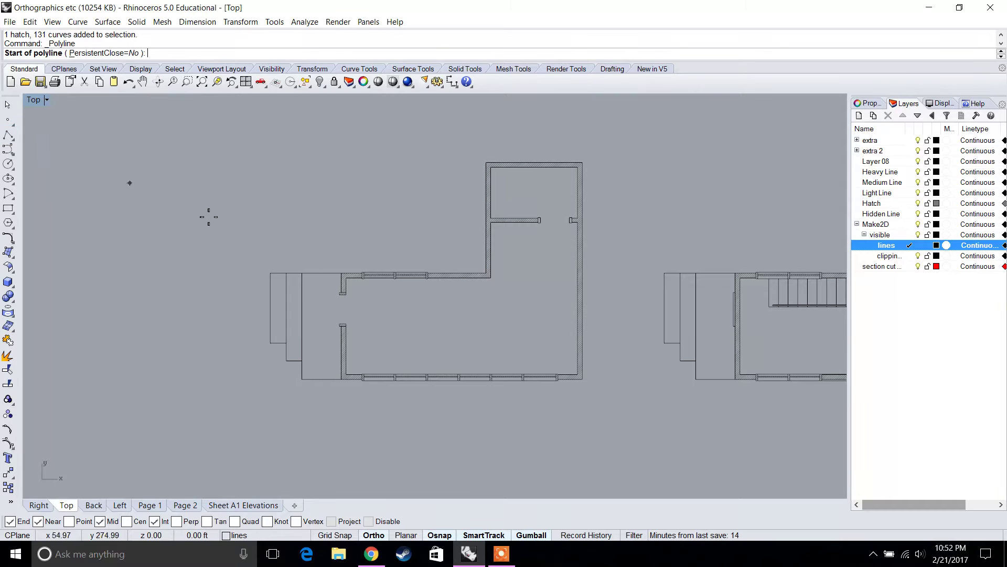
pyautogui.scroll(8, 344, 325)
pyautogui.click(308, 331)
pyautogui.press('Up')
pyautogui.press('Up')
pyautogui.click(304, 211)
pyautogui.write('2"')
pyautogui.press('Return')
pyautogui.click(336, 210)
pyautogui.click(318, 450)
pyautogui.click(304, 449)
# Rotate the door leaf 90° about its hinge corner into the open position.
pyautogui.click(302, 406)
pyautogui.write('rotate')
pyautogui.press('Return')
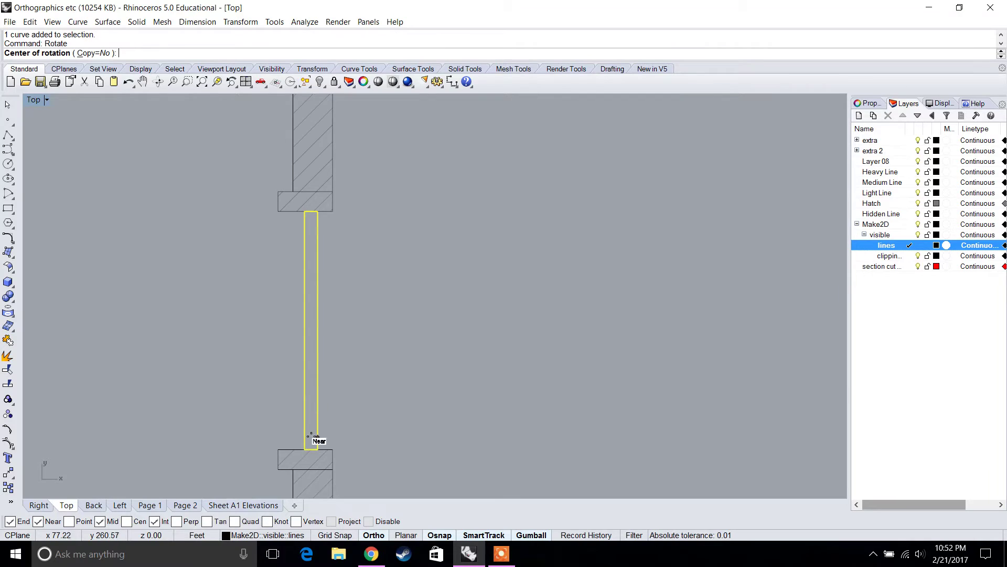
pyautogui.click(305, 450)
pyautogui.click(294, 367)
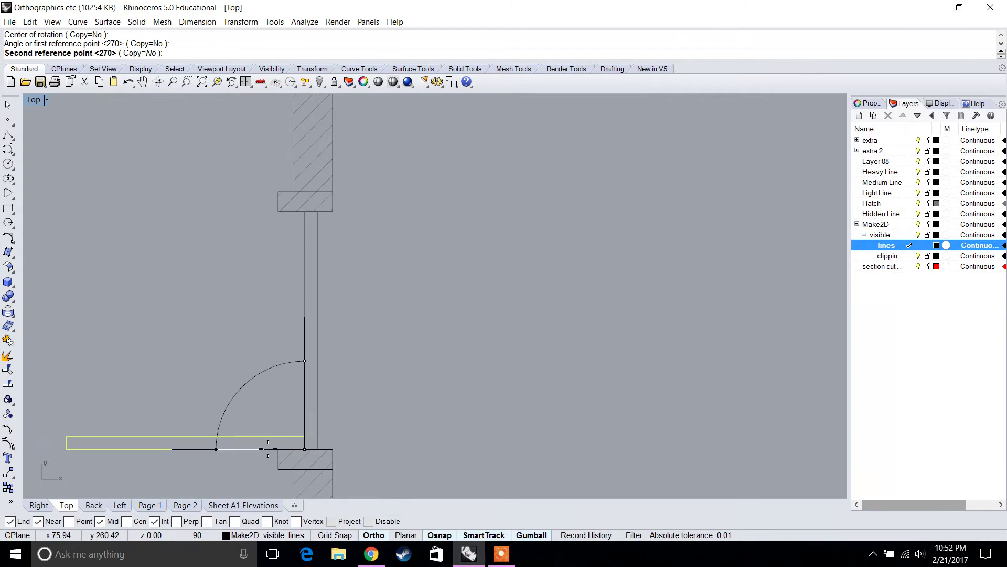
pyautogui.click(272, 446)
pyautogui.press('Escape')
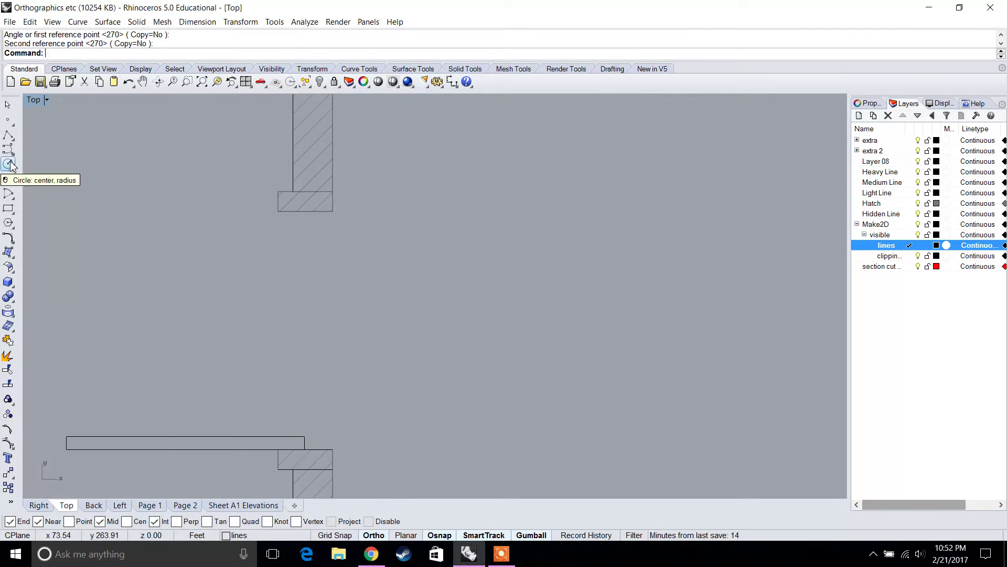
# Draw a swing circle centered on the hinge with radius equal to the leaf length.
pyautogui.click(8, 163)
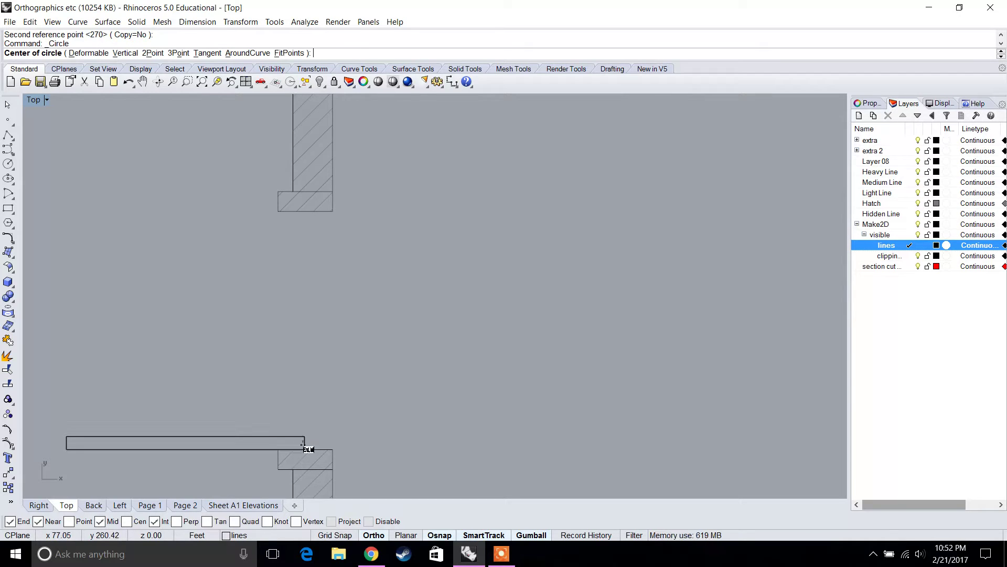
pyautogui.click(304, 450)
pyautogui.click(302, 212)
pyautogui.scroll(-3, 280, 265)
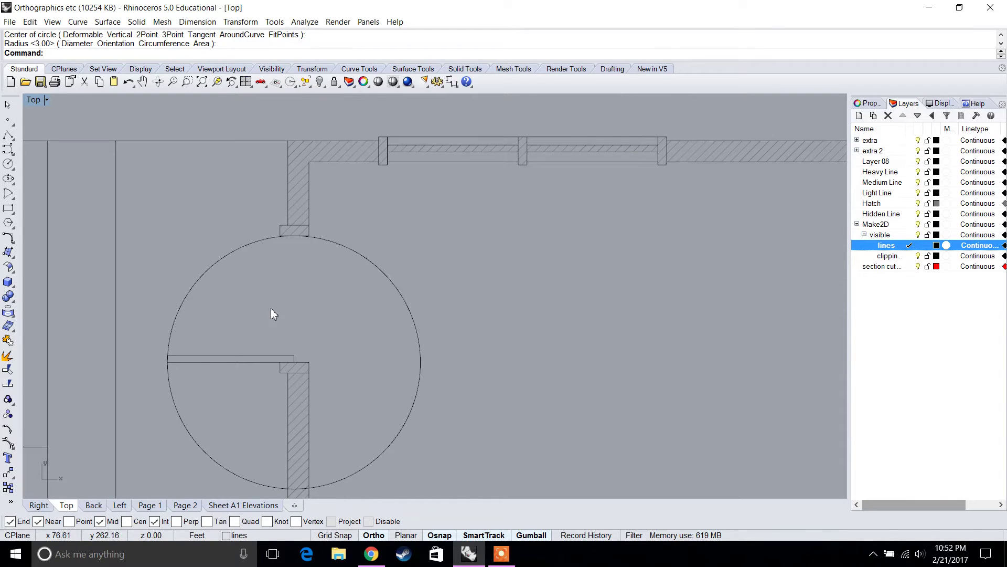
# Trim the swing circle down to a quarter-circle arc.
pyautogui.write('trim')
pyautogui.press('Return')
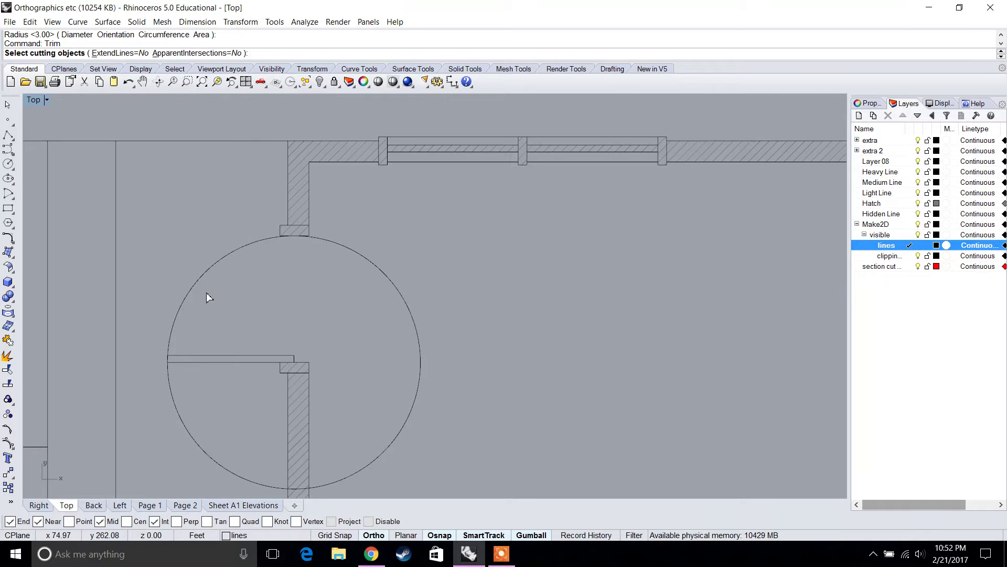
pyautogui.scroll(-3, 258, 300)
pyautogui.click(241, 287)
pyautogui.press('Return')
pyautogui.click(320, 296)
pyautogui.click(239, 374)
pyautogui.scroll(3, 269, 383)
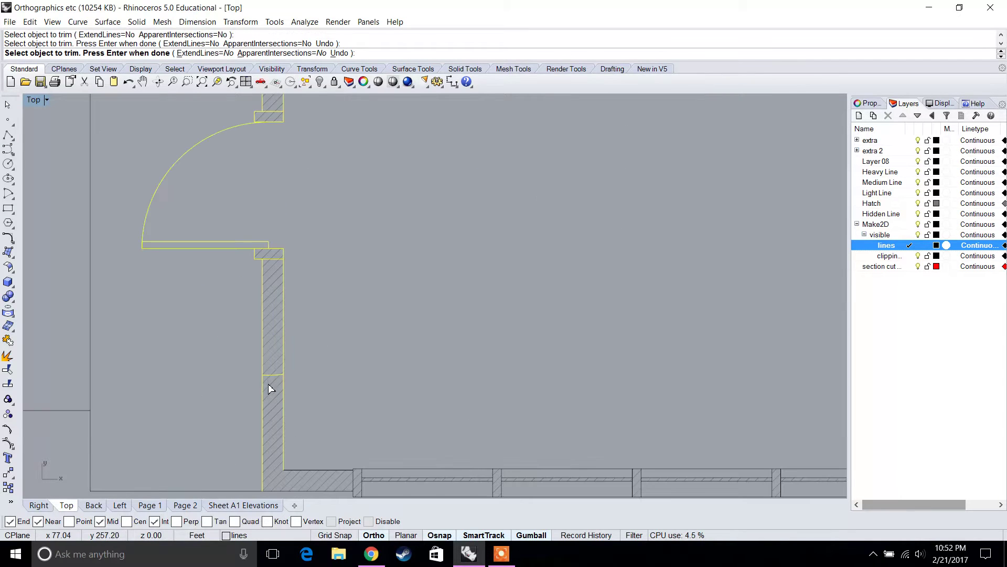
pyautogui.click(275, 374)
pyautogui.scroll(8, 153, 281)
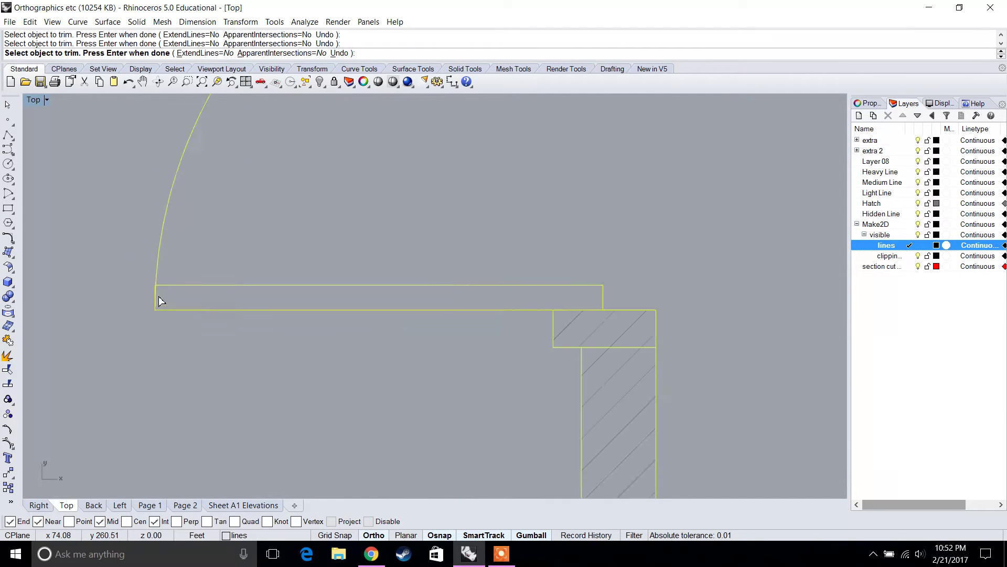
pyautogui.scroll(-6, 156, 281)
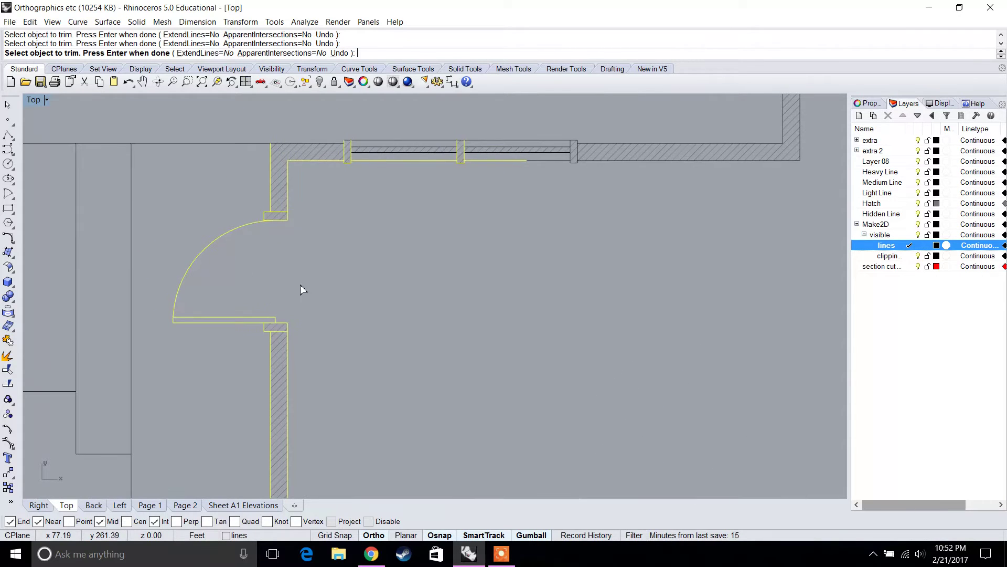
pyautogui.press('Return')
pyautogui.scroll(-5, 219, 225)
pyautogui.scroll(6, 362, 215)
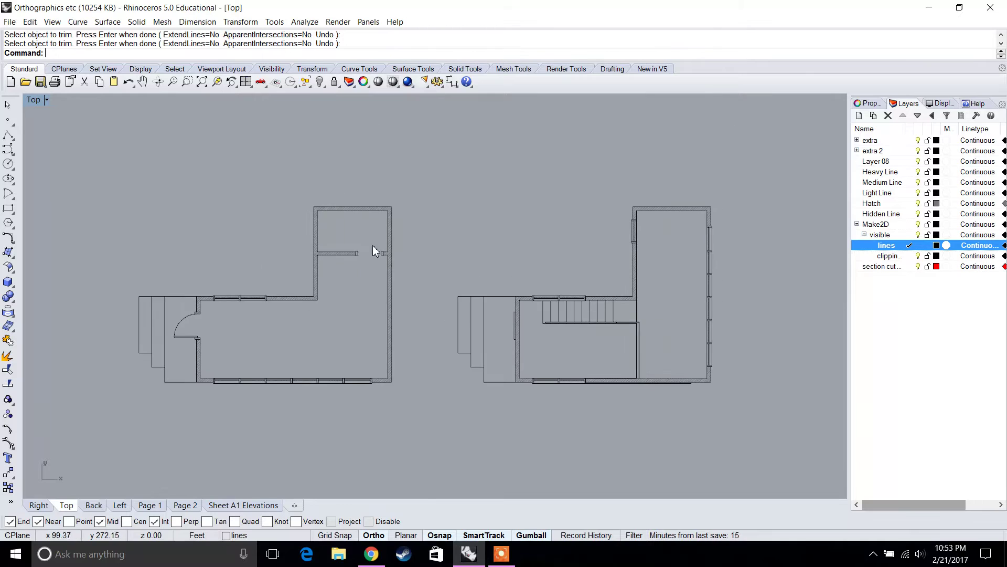
# Draw a 2-inch-thick door leaf rectangle spanning the upper room's doorway jambs.
pyautogui.click(7, 136)
pyautogui.scroll(3, 332, 252)
pyautogui.click(404, 337)
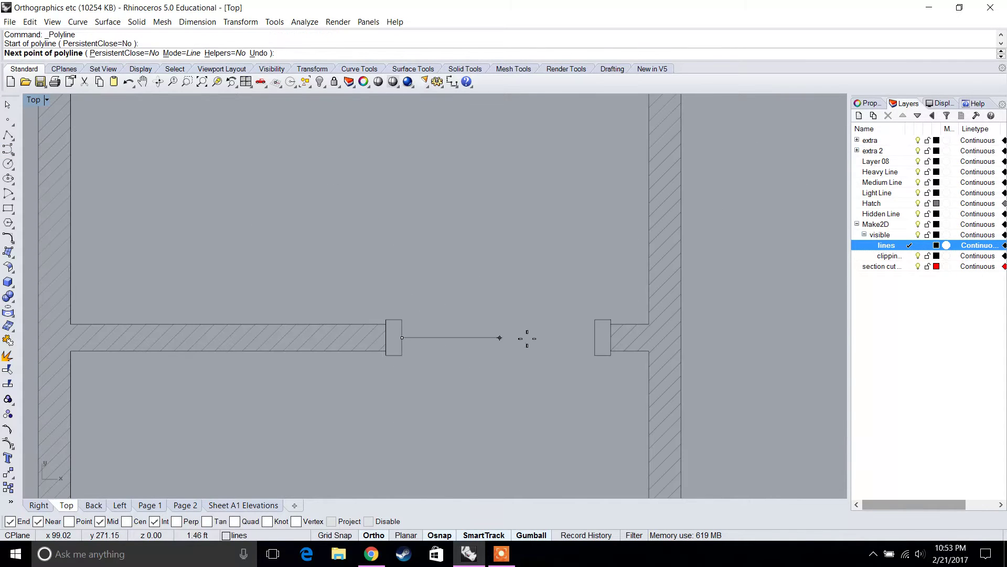
pyautogui.click(595, 338)
pyautogui.write('2"')
pyautogui.press('Return')
pyautogui.click(583, 296)
pyautogui.scroll(2, 443, 330)
pyautogui.click(348, 324)
pyautogui.press('Return')
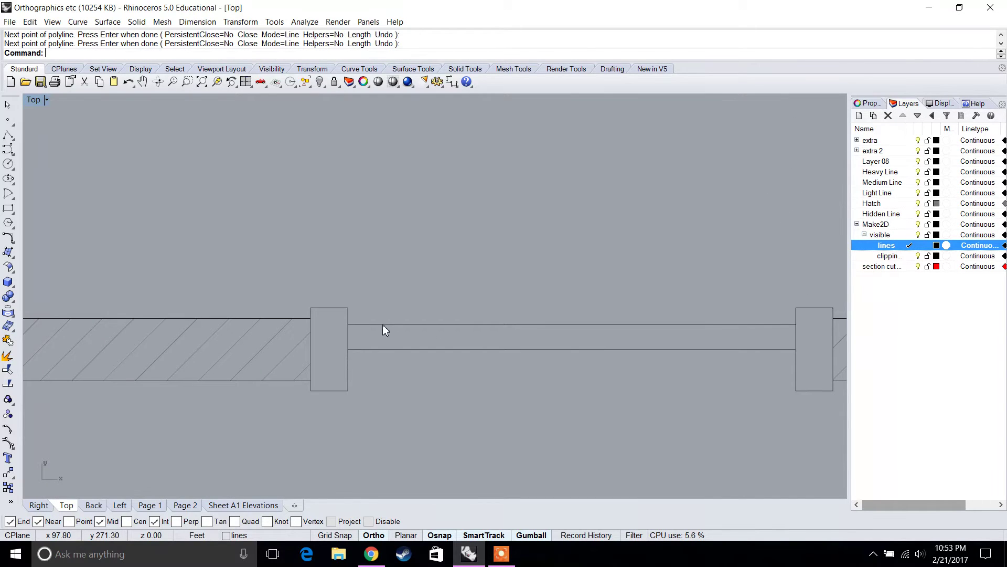
# Rotate the door leaf upright about its right end, redoing a first wrong rotation.
pyautogui.click(383, 324)
pyautogui.write('rotate')
pyautogui.press('Return')
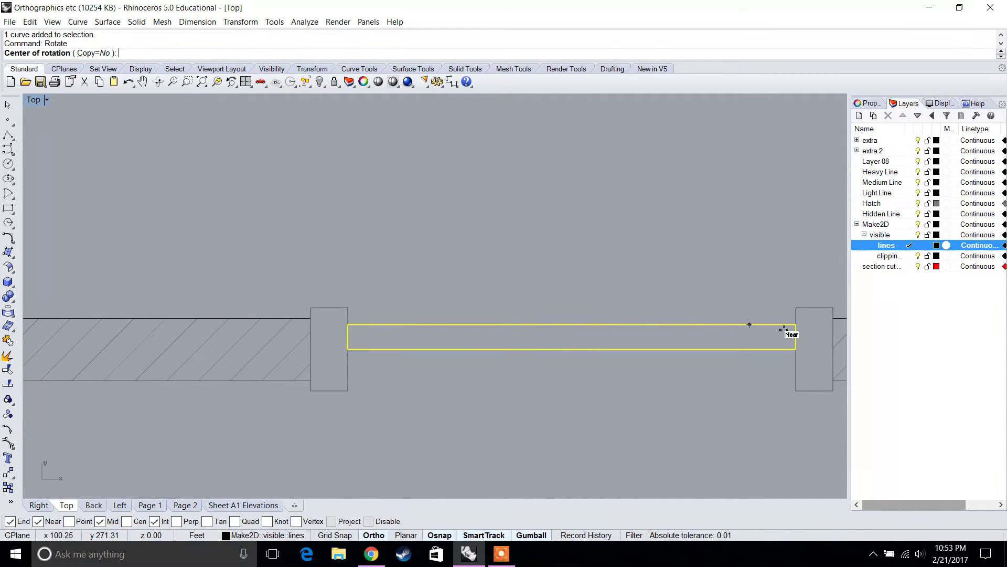
pyautogui.click(796, 324)
pyautogui.click(622, 325)
pyautogui.click(796, 317)
pyautogui.hotkey('ctrl', 'z')
pyautogui.press('Return')
pyautogui.click(796, 325)
pyautogui.click(686, 324)
pyautogui.click(792, 319)
# Move the upright leaf down so its corner sits on the jamb.
pyautogui.scroll(-2, 700, 337)
pyautogui.write('m')
pyautogui.press('Return')
pyautogui.click(706, 383)
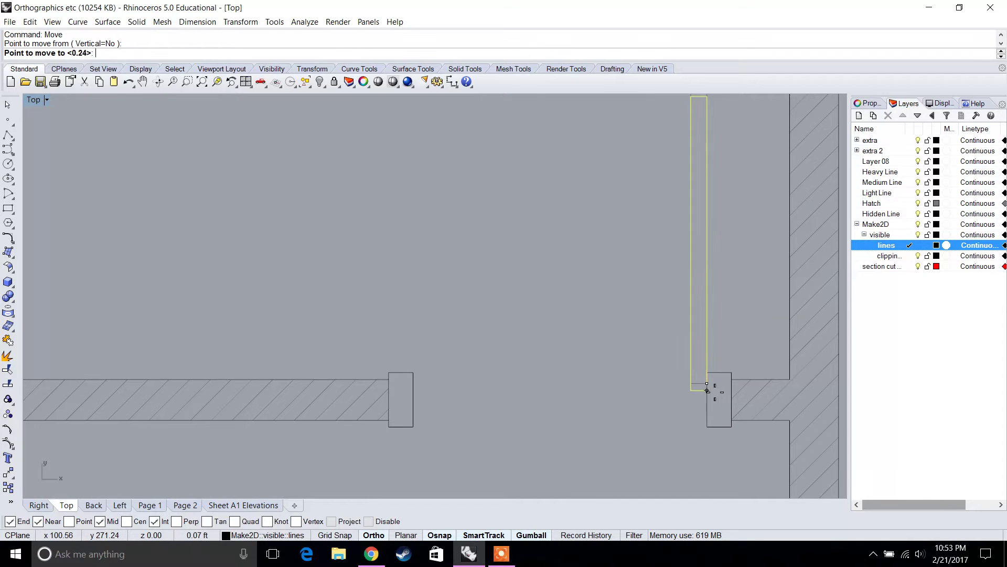
pyautogui.click(707, 400)
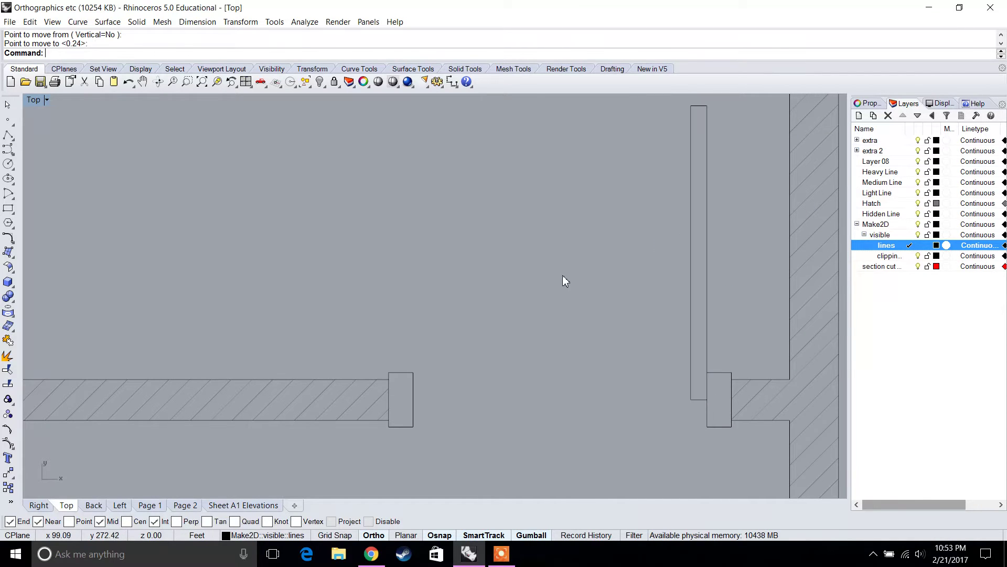
# Draw a swing circle from the leaf's hinge corner reaching the far jamb.
pyautogui.click(9, 165)
pyautogui.click(706, 400)
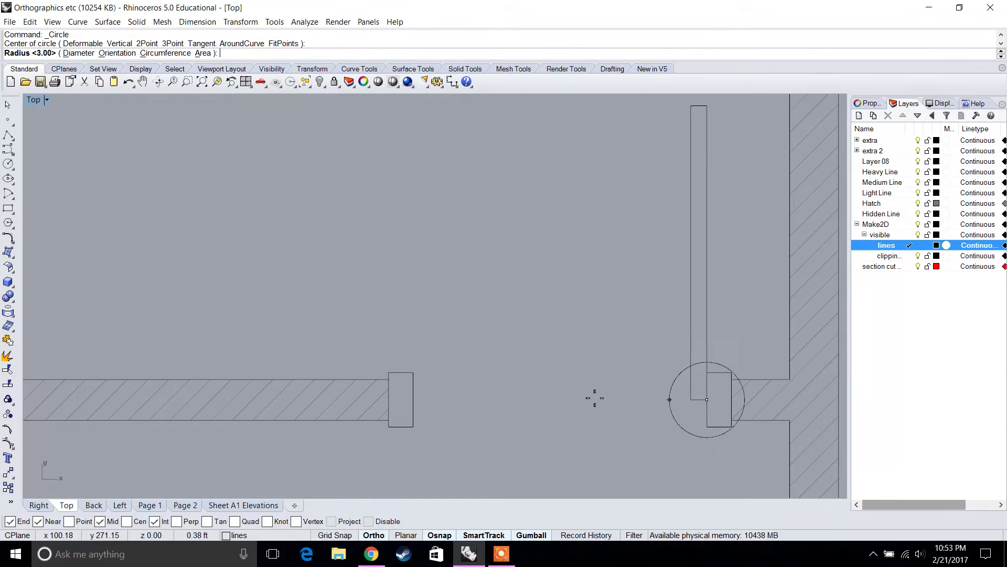
pyautogui.click(414, 398)
pyautogui.scroll(-5, 405, 296)
# Trim away the circle's outer arcs, leaving a quarter-circle swing.
pyautogui.write('trim')
pyautogui.press('Return')
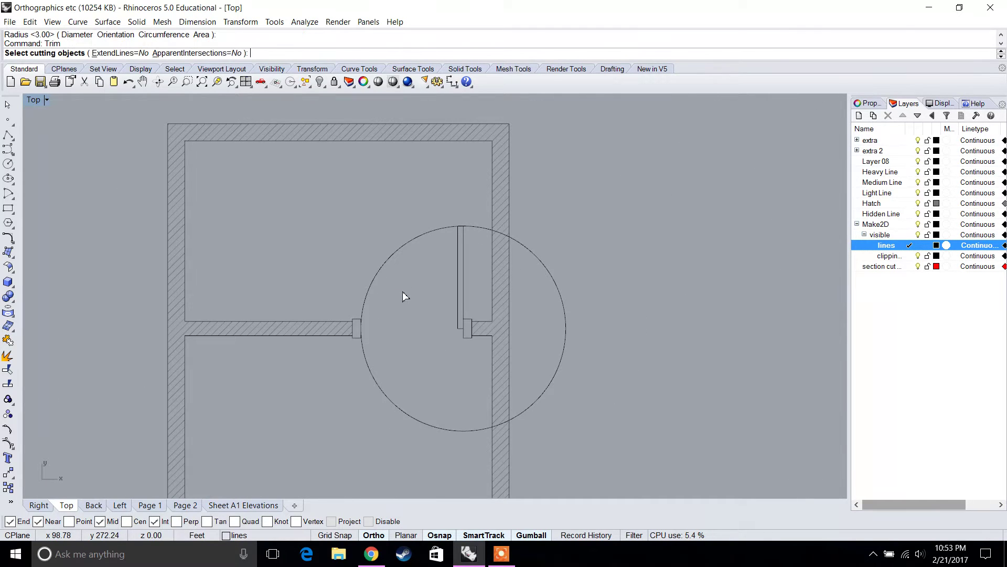
pyautogui.moveTo(258, 170); pyautogui.dragTo(258, 170)
pyautogui.press('Return')
pyautogui.click(531, 256)
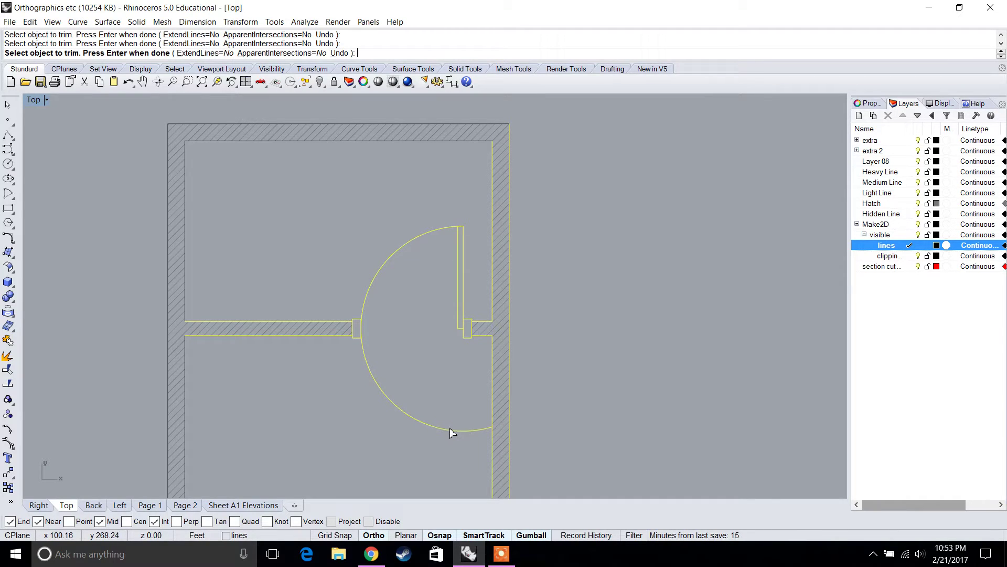
pyautogui.scroll(-2, 394, 319)
pyautogui.press('Return')
pyautogui.scroll(-2, 363, 315)
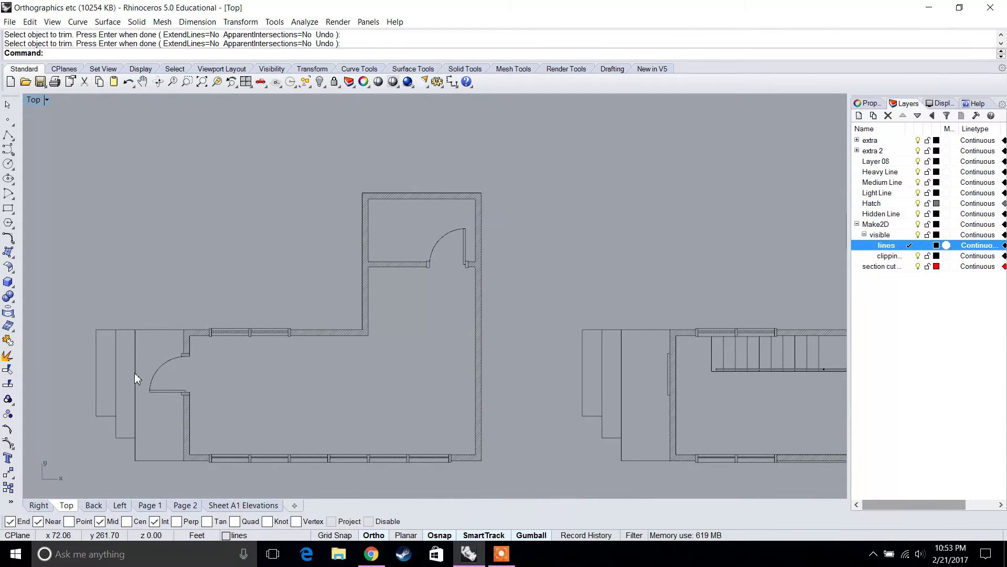
# Export the window-selected door curves to the Desktop as Rhino 5 file 'Door Type 1 36"'.
pyautogui.scroll(2, 159, 367)
pyautogui.scroll(2, 208, 338)
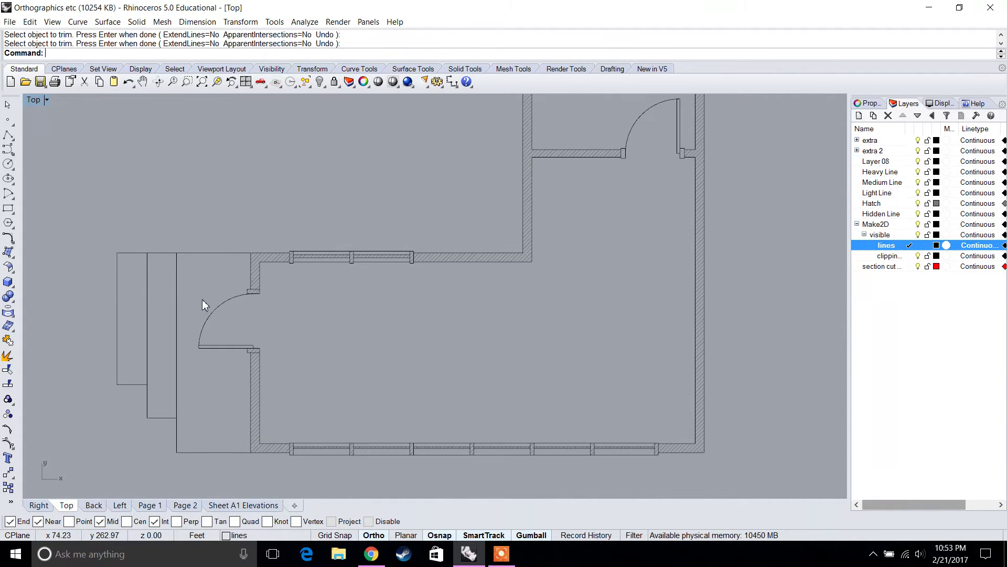
pyautogui.moveTo(191, 287); pyautogui.dragTo(272, 352)
pyautogui.scroll(3, 225, 336)
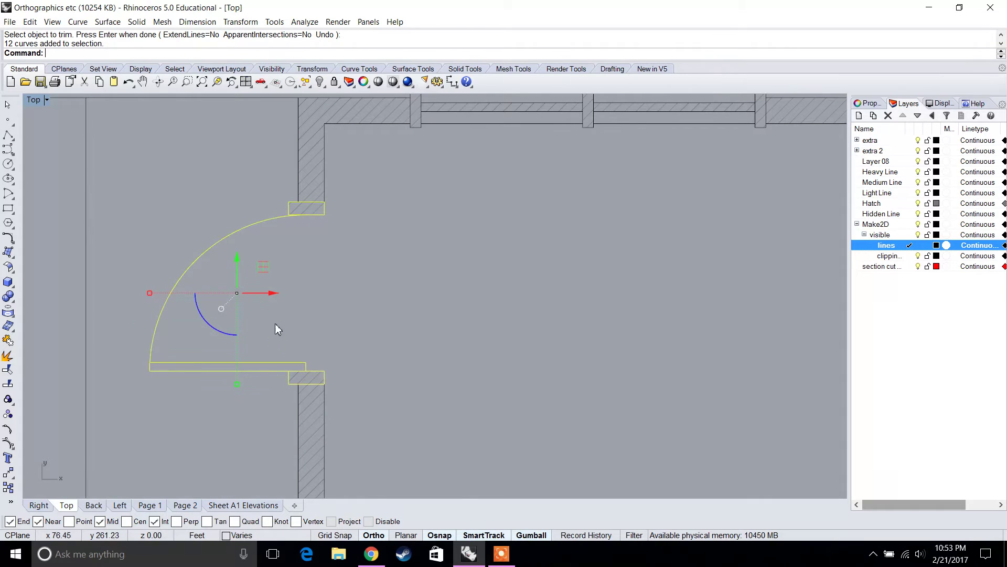
pyautogui.write('Export')
pyautogui.press('Return')
pyautogui.write('Door Type 1 36"')
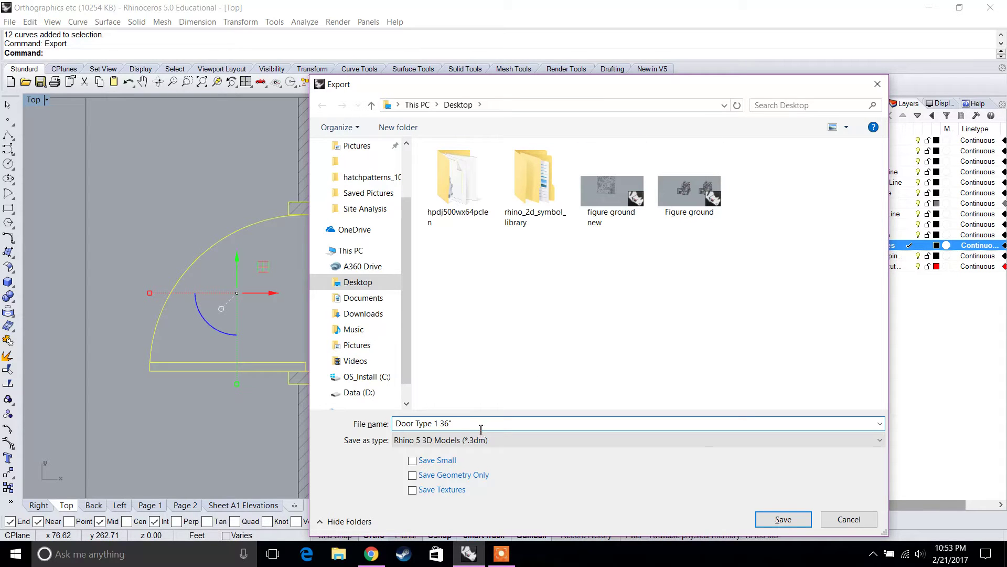
pyautogui.press('Return')
pyautogui.click(386, 327)
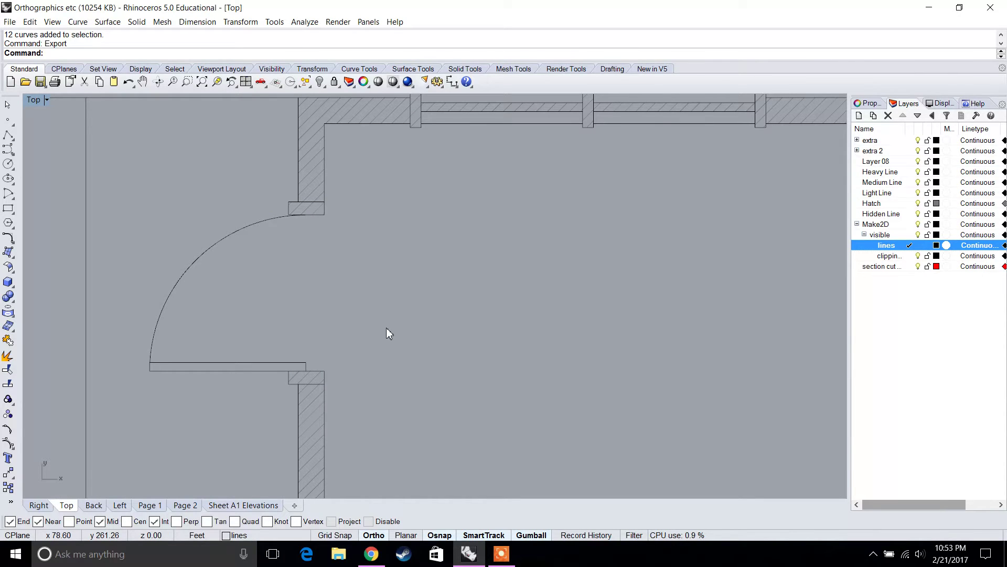
# Zoom out and pan the Top view to center the row of four building elevations.
pyautogui.scroll(-8, 359, 322)
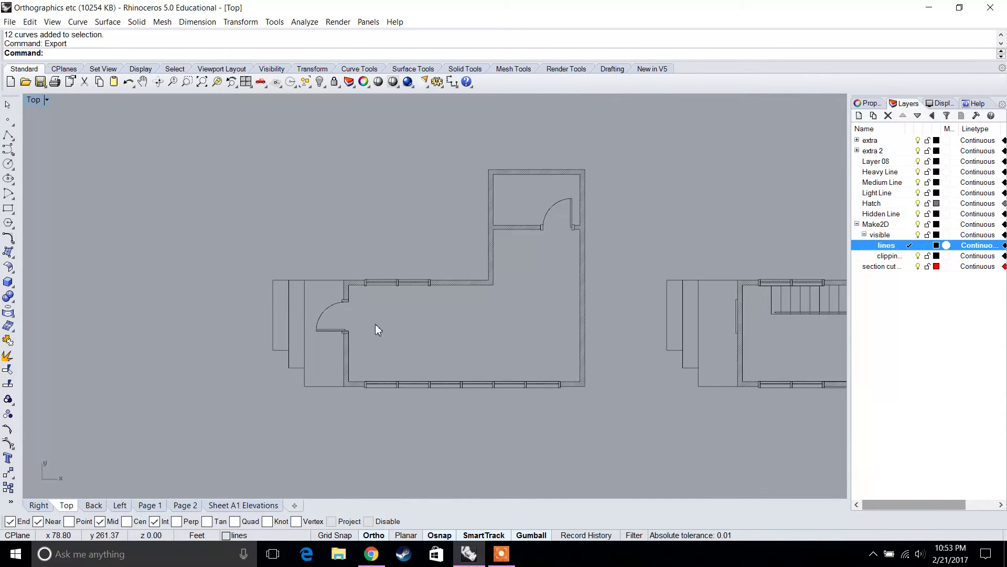
pyautogui.scroll(-5, 578, 355)
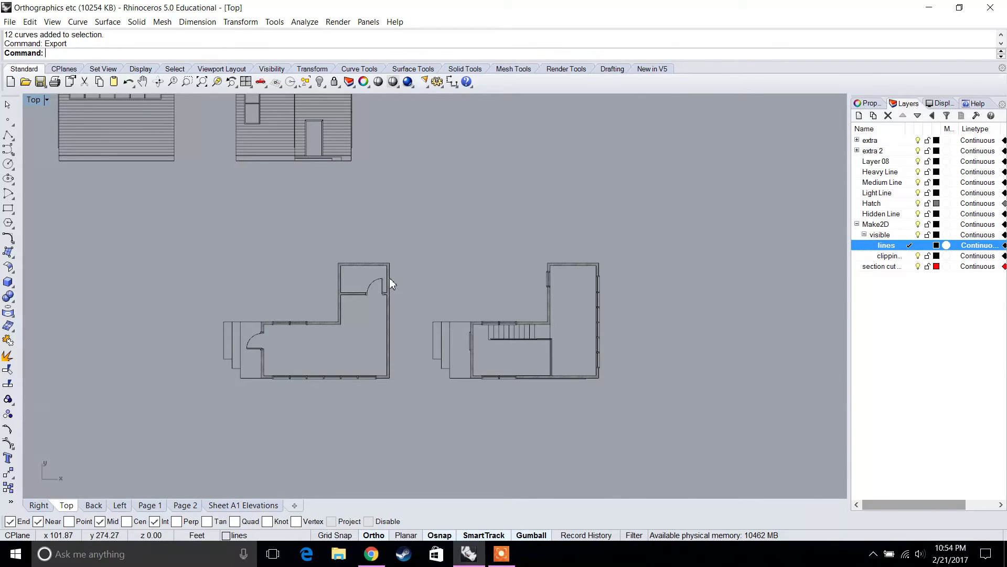
pyautogui.scroll(5, 391, 283)
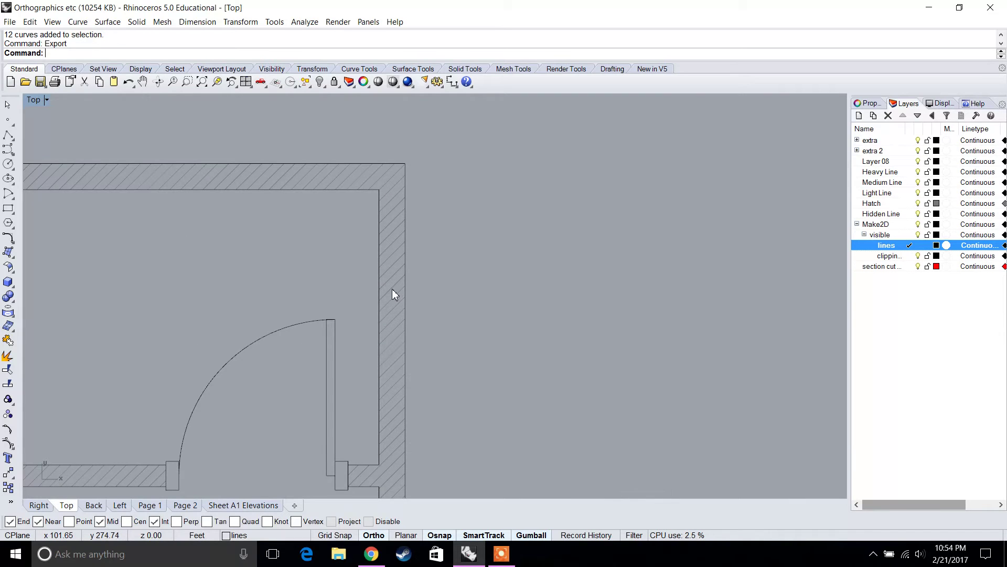
pyautogui.scroll(-5, 391, 289)
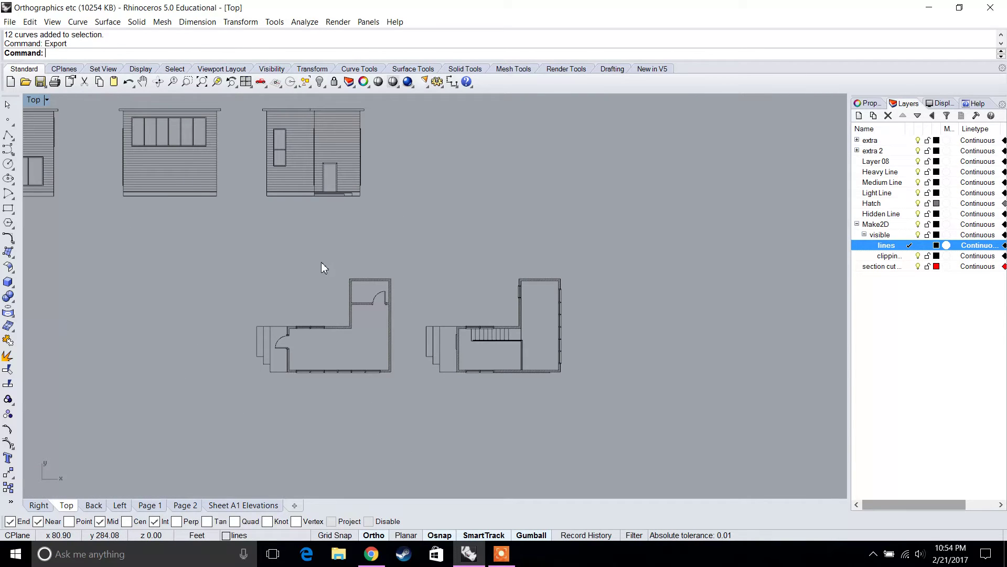
pyautogui.moveTo(321, 262); pyautogui.dragTo(622, 367, button='right')
pyautogui.moveTo(401, 313); pyautogui.dragTo(426, 384, button='right')
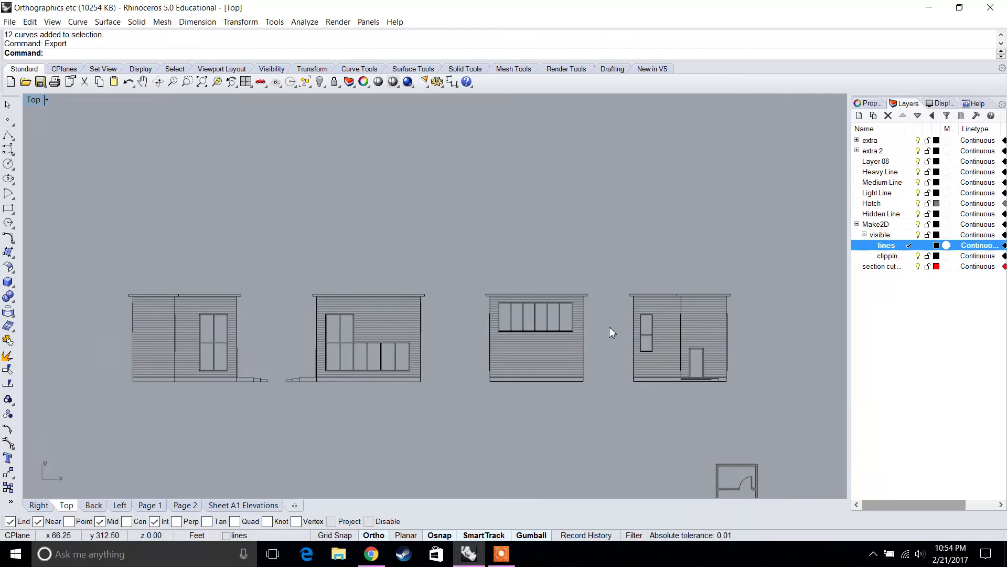
# Copy and paste the four elevations and drag the copy upward above the originals.
pyautogui.moveTo(706, 401); pyautogui.dragTo(131, 270)
pyautogui.scroll(-3, 442, 292)
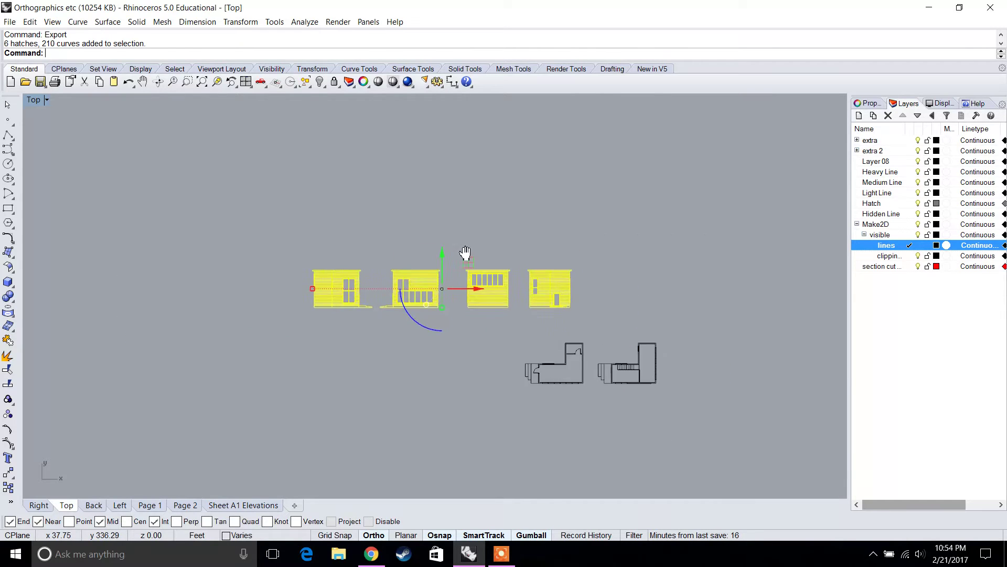
pyautogui.hotkey('ctrl', 'c')
pyautogui.hotkey('ctrl', 'v')
pyautogui.moveTo(425, 301); pyautogui.dragTo(425, 215)
pyautogui.press('Escape')
pyautogui.scroll(3, 430, 252)
# Move the right pair of copied elevations above the left pair, forming a two-by-two grid.
pyautogui.moveTo(711, 314); pyautogui.dragTo(312, 153)
pyautogui.press('alt')
pyautogui.moveTo(439, 237); pyautogui.dragTo(524, 329, button='right')
pyautogui.moveTo(571, 388); pyautogui.dragTo(239, 198)
pyautogui.moveTo(397, 242); pyautogui.dragTo(471, 201)
pyautogui.press('Escape')
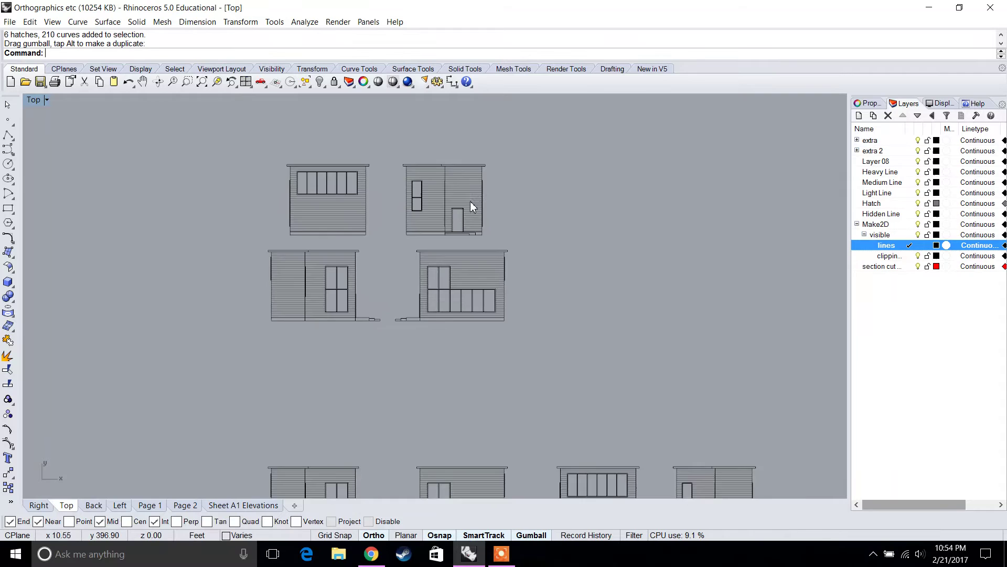
pyautogui.moveTo(565, 348); pyautogui.dragTo(590, 388, button='right')
pyautogui.moveTo(309, 206); pyautogui.dragTo(308, 204)
# Export the selected elevations as PDF file 'elevations 2 story house'.
pyautogui.write('Expo')
pyautogui.press('Return')
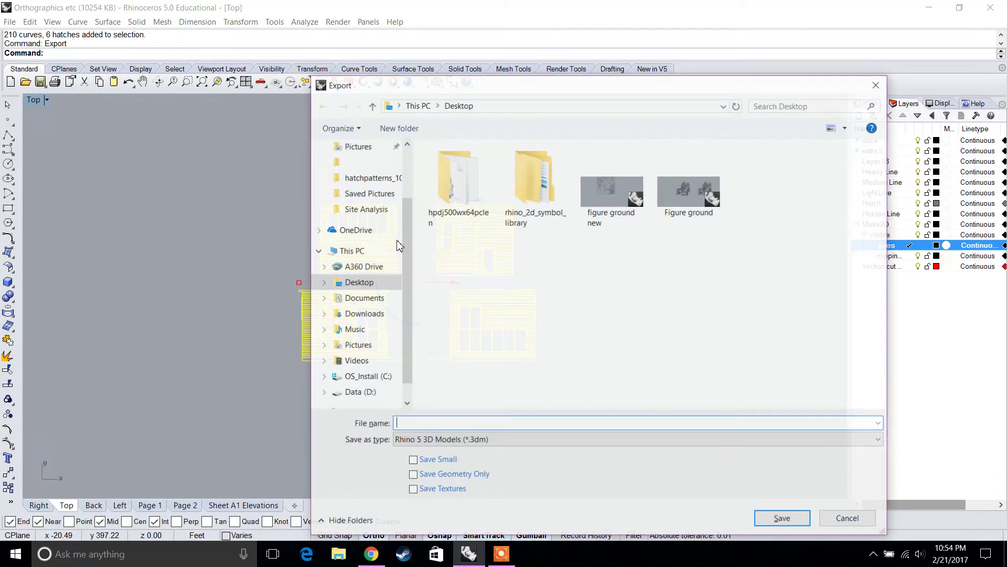
pyautogui.click(470, 441)
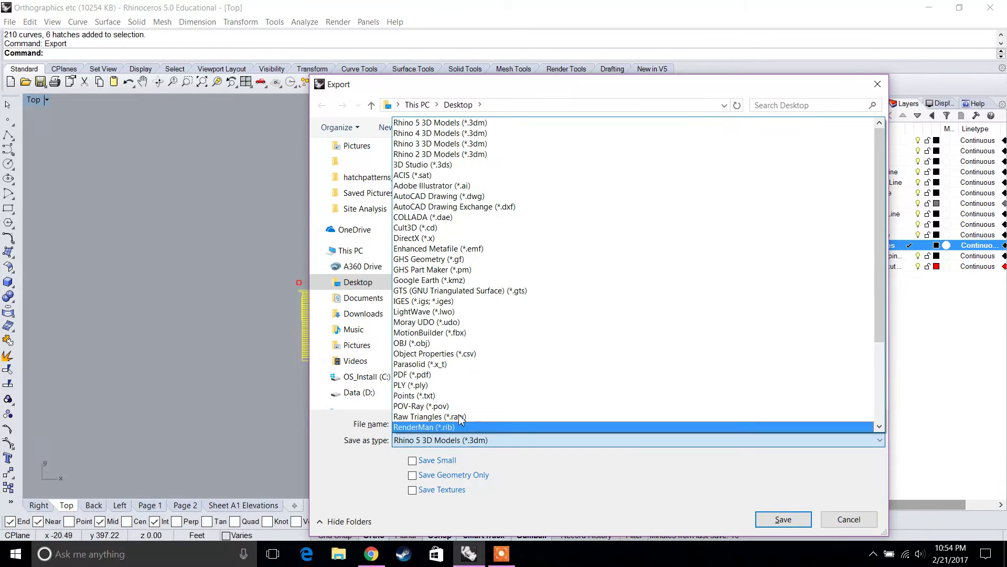
pyautogui.click(445, 376)
pyautogui.click(439, 423)
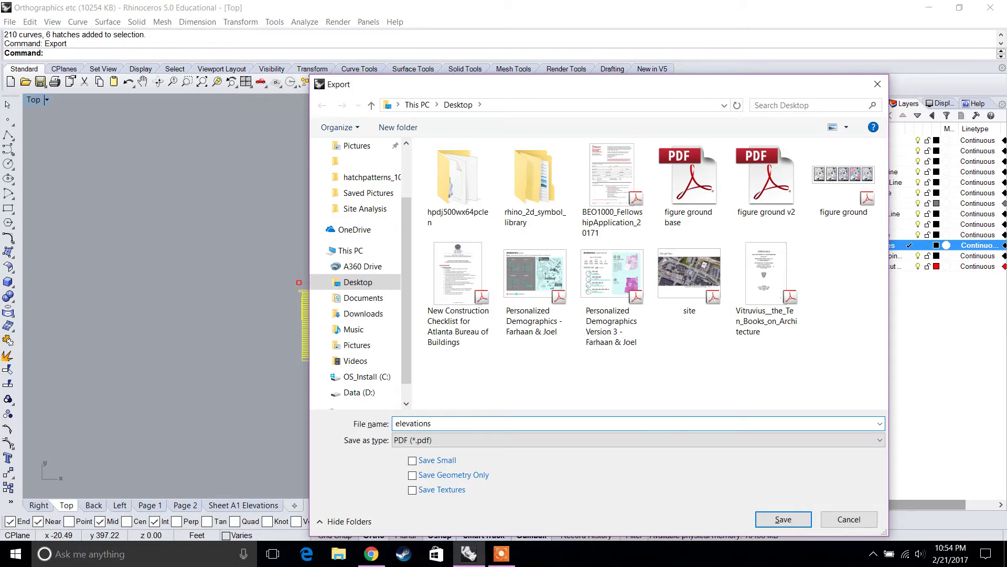
pyautogui.write('elevations 2 story house')
pyautogui.click(783, 519)
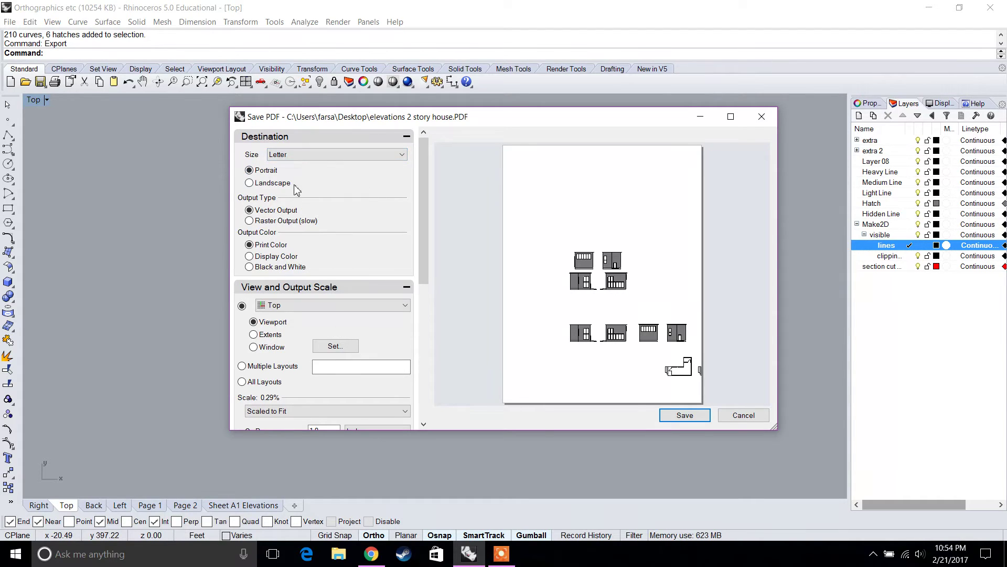
# Set the PDF page to A3 landscape at 1/4" = 1'-0" scale.
pyautogui.click(287, 156)
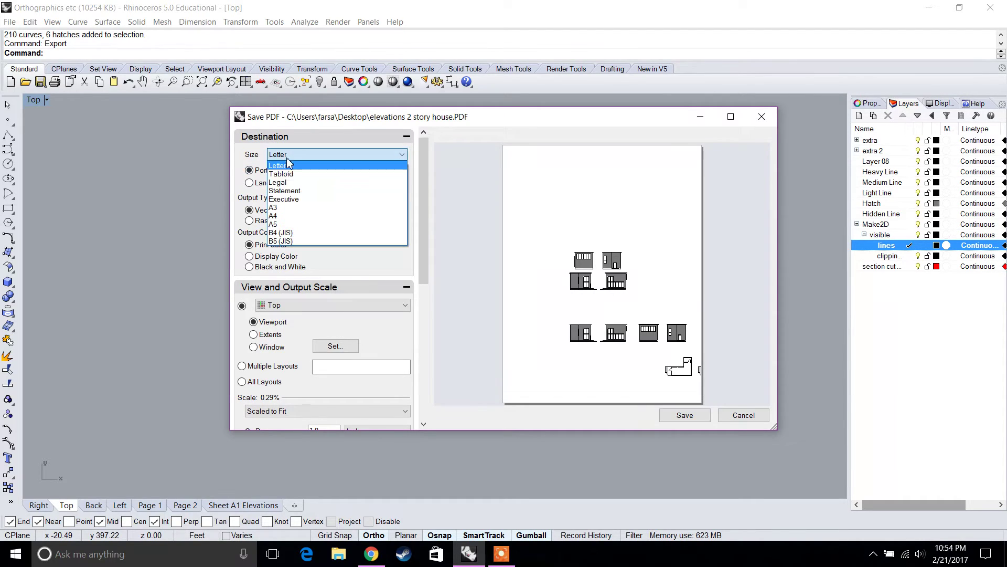
pyautogui.click(291, 208)
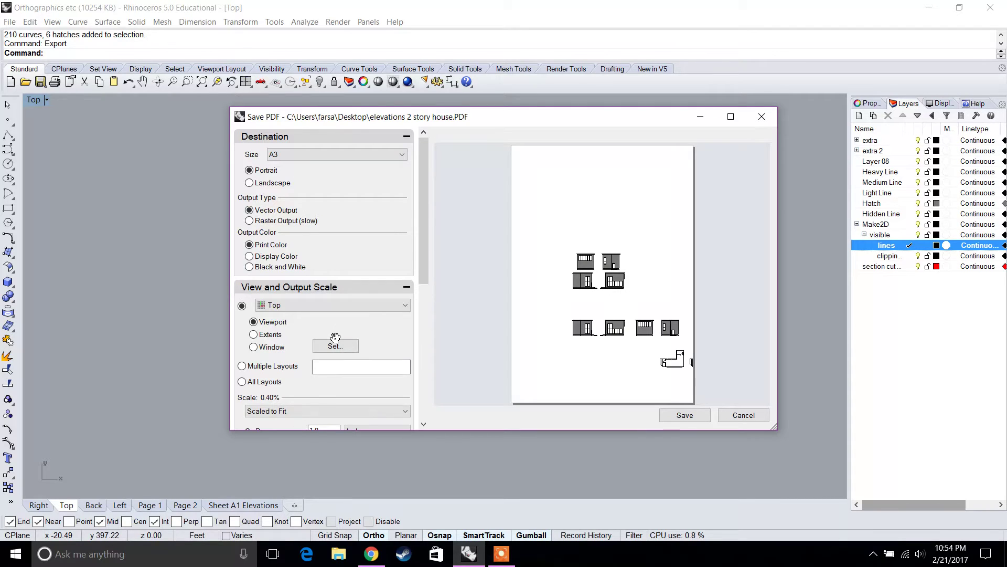
pyautogui.click(265, 411)
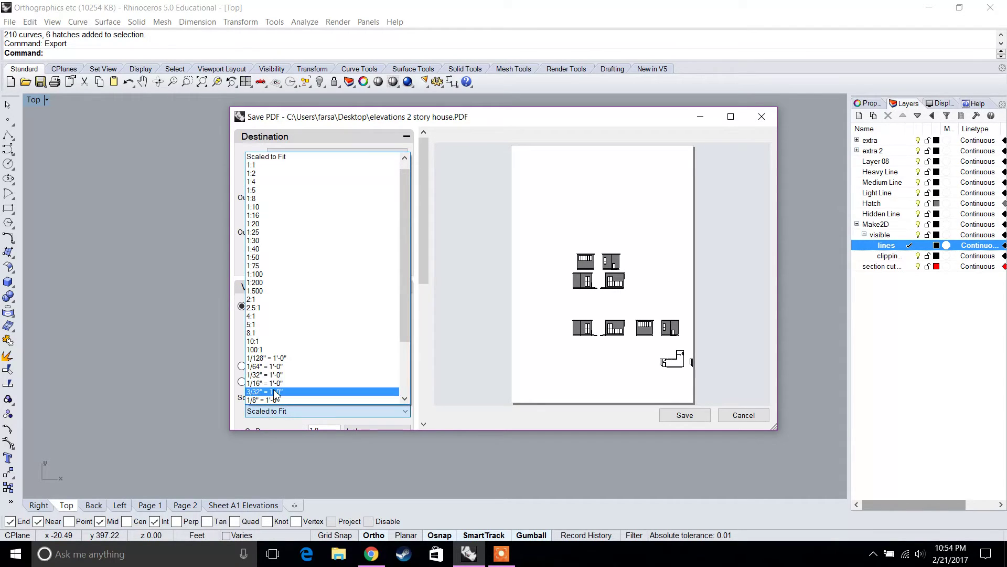
pyautogui.moveTo(406, 323); pyautogui.dragTo(406, 374)
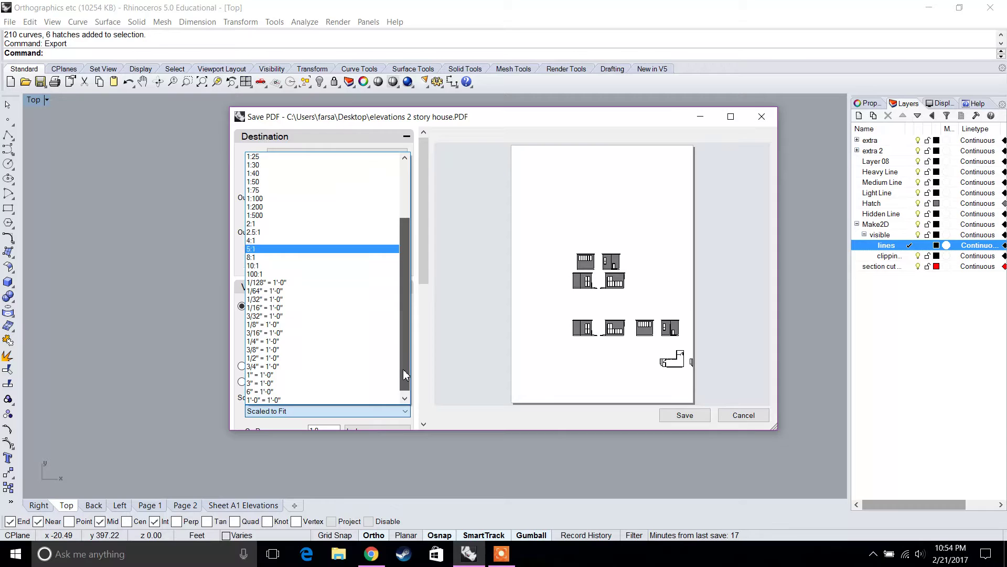
pyautogui.click(336, 341)
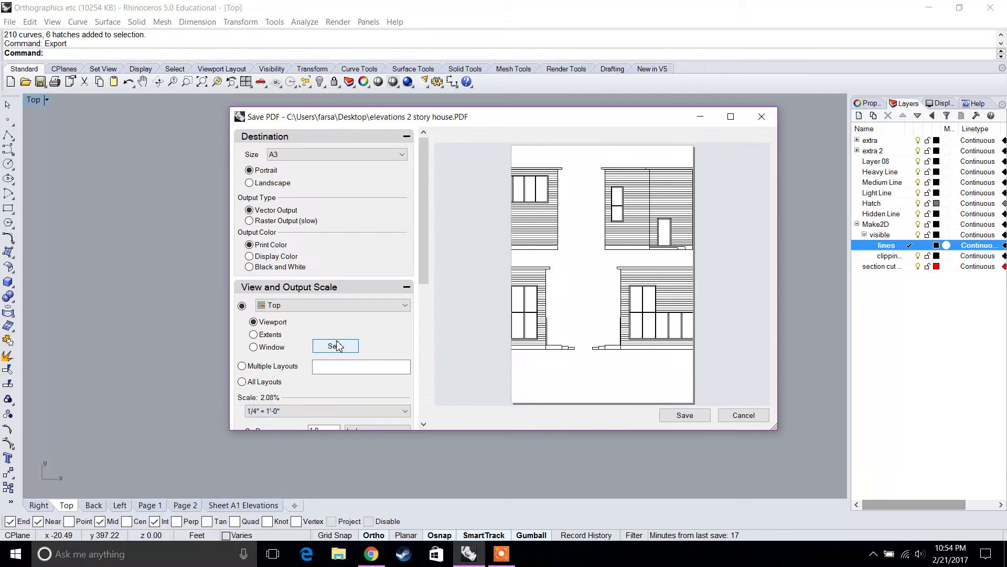
pyautogui.click(268, 184)
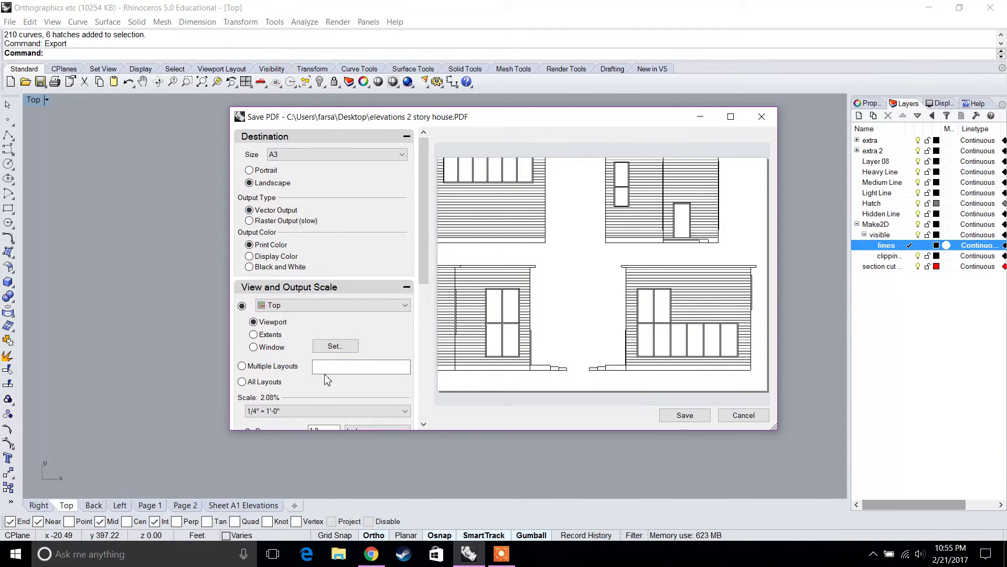
pyautogui.click(269, 347)
# Draw a print window around all four elevations, keeping the 1/4" = 1'-0" scale.
pyautogui.moveTo(289, 190); pyautogui.dragTo(544, 374)
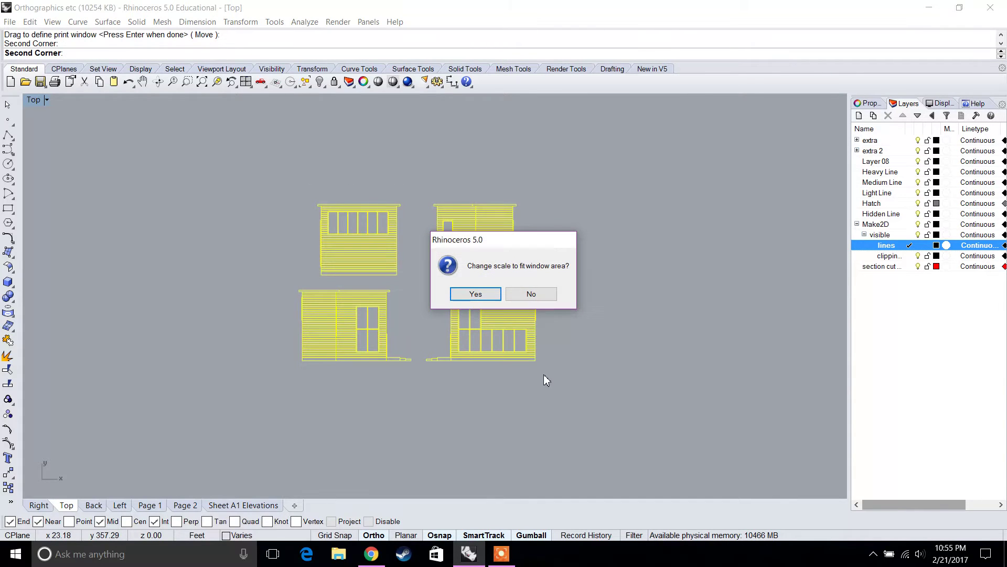
pyautogui.click(546, 295)
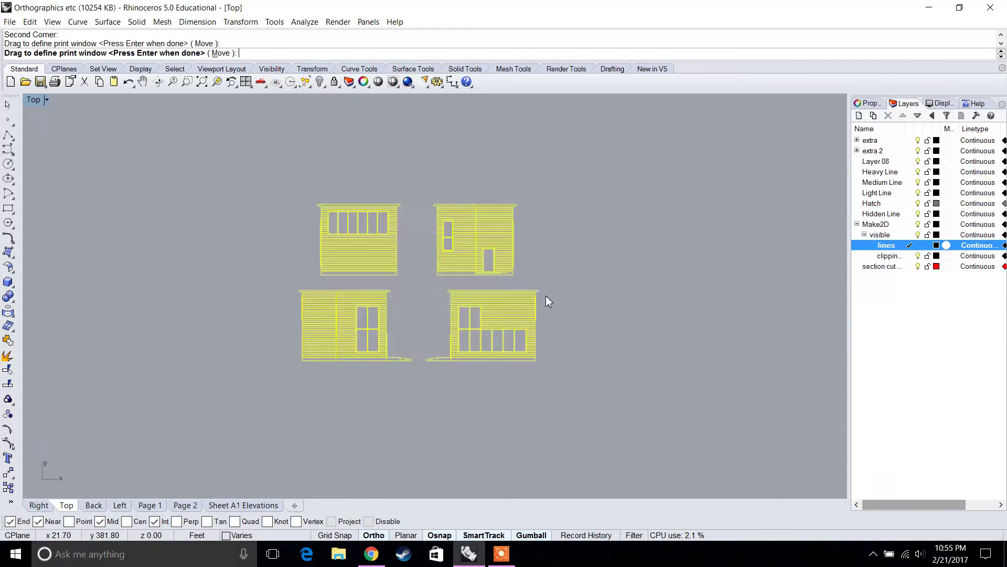
pyautogui.press('Return')
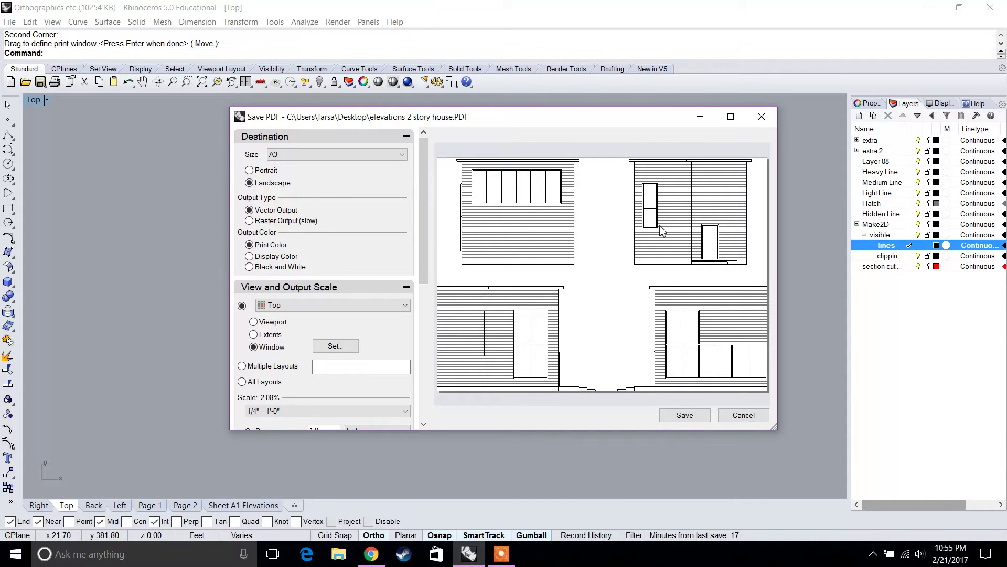
# Switch to portrait and redraw the print window around only the two right-hand elevations.
pyautogui.click(266, 171)
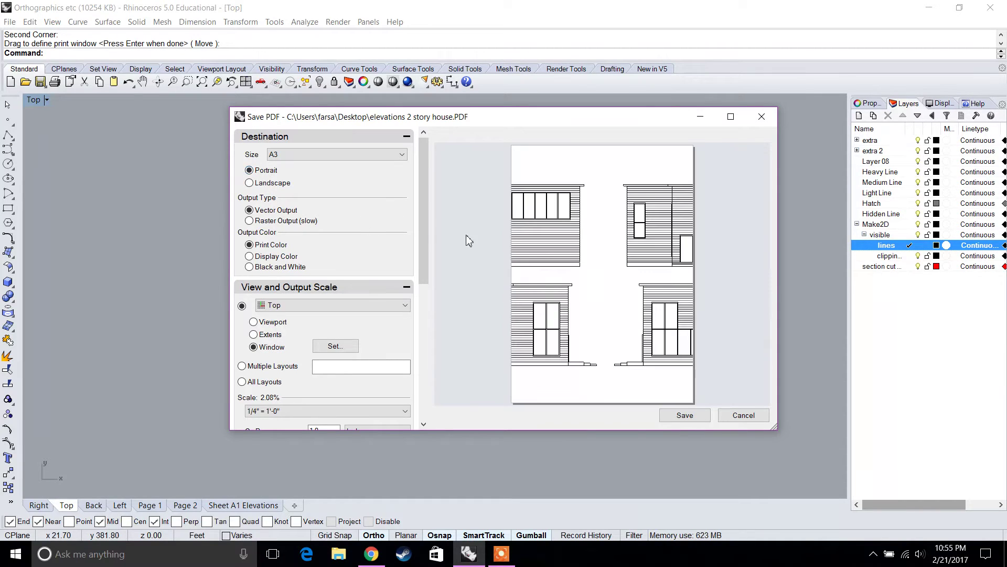
pyautogui.click(336, 346)
pyautogui.click(568, 165)
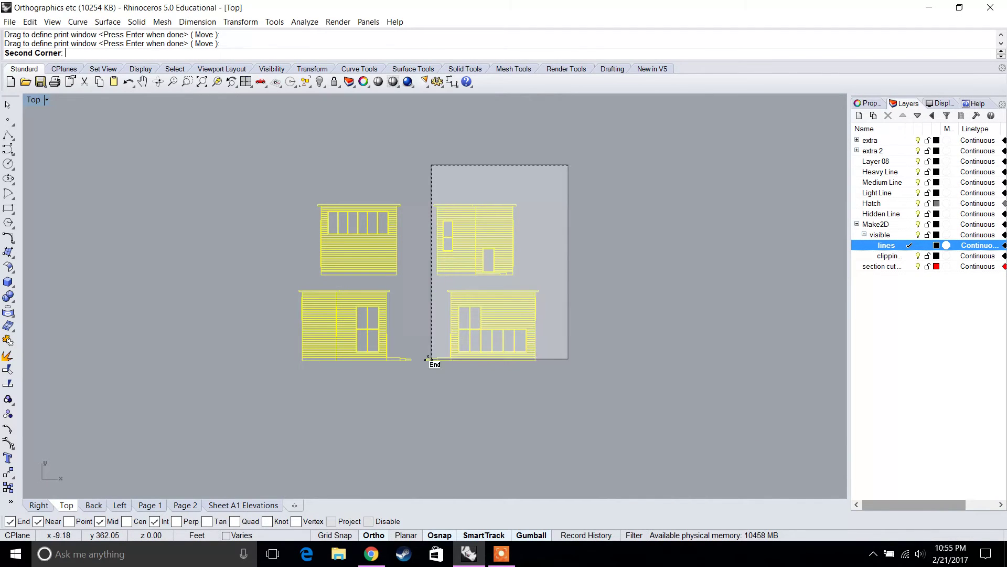
pyautogui.click(428, 359)
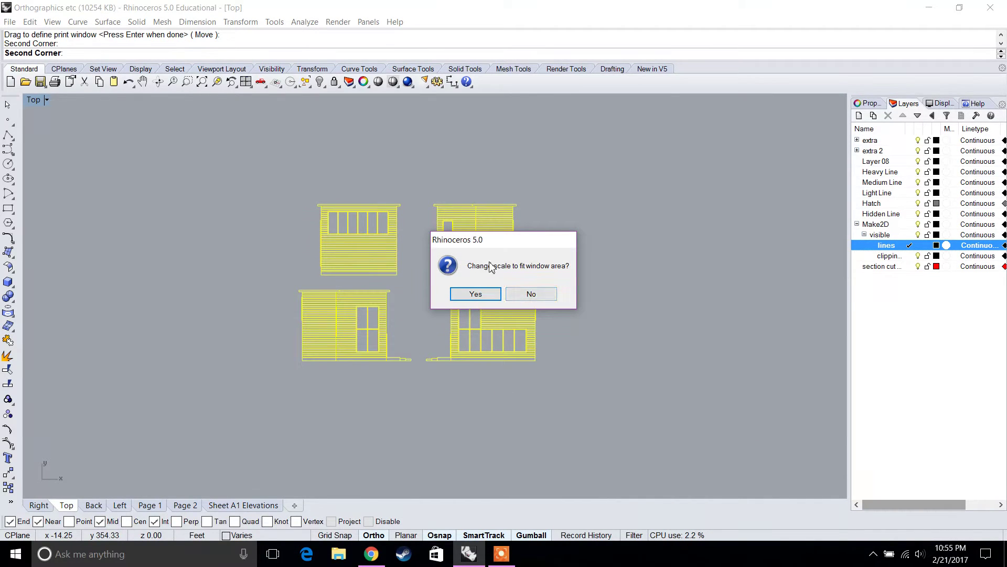
pyautogui.click(529, 294)
pyautogui.press('Return')
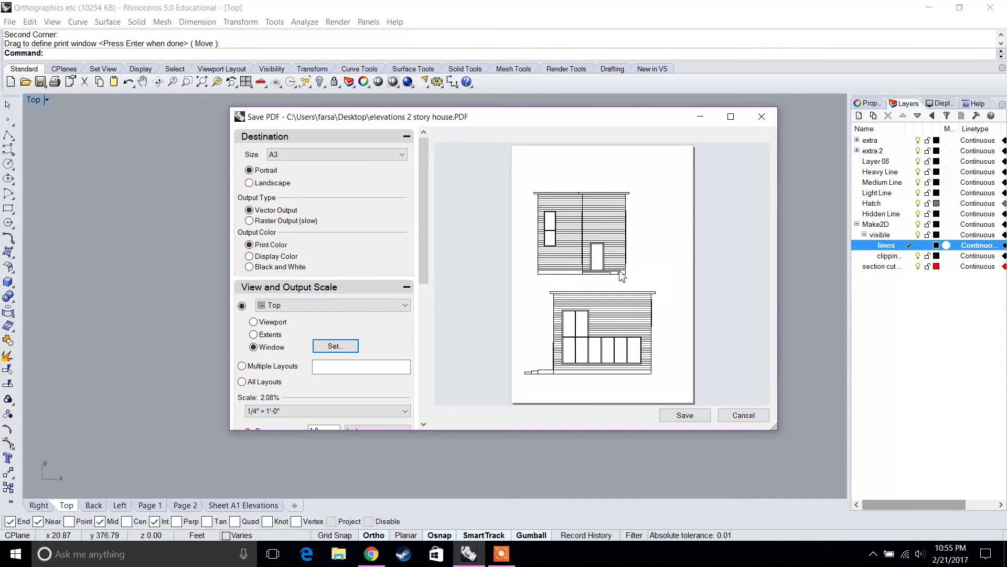
# Write the elevations PDF 'elevations 2 story house' to the Desktop, then deselect the elevations.
pyautogui.moveTo(424, 269); pyautogui.dragTo(433, 316)
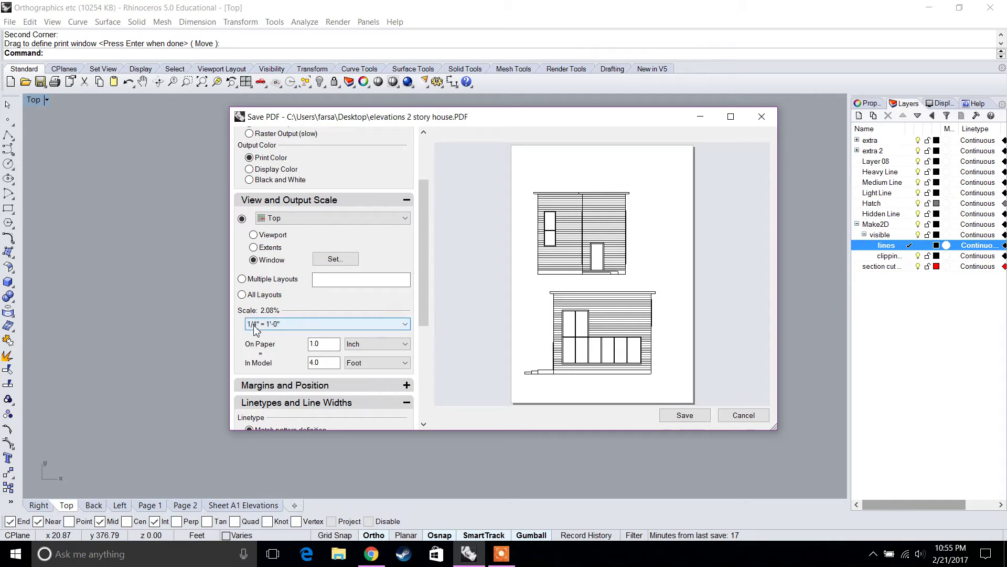
pyautogui.moveTo(424, 288); pyautogui.dragTo(422, 239)
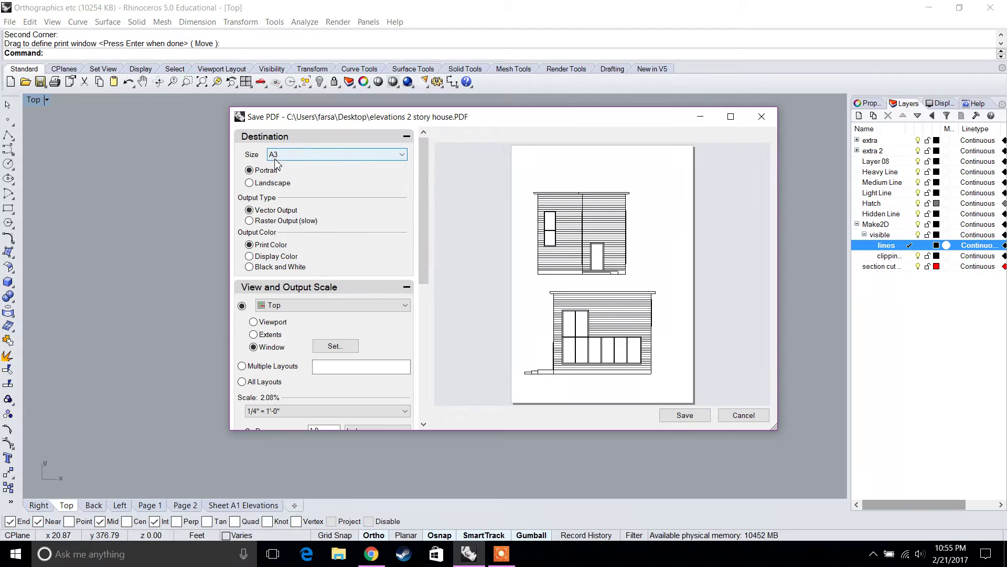
pyautogui.click(685, 415)
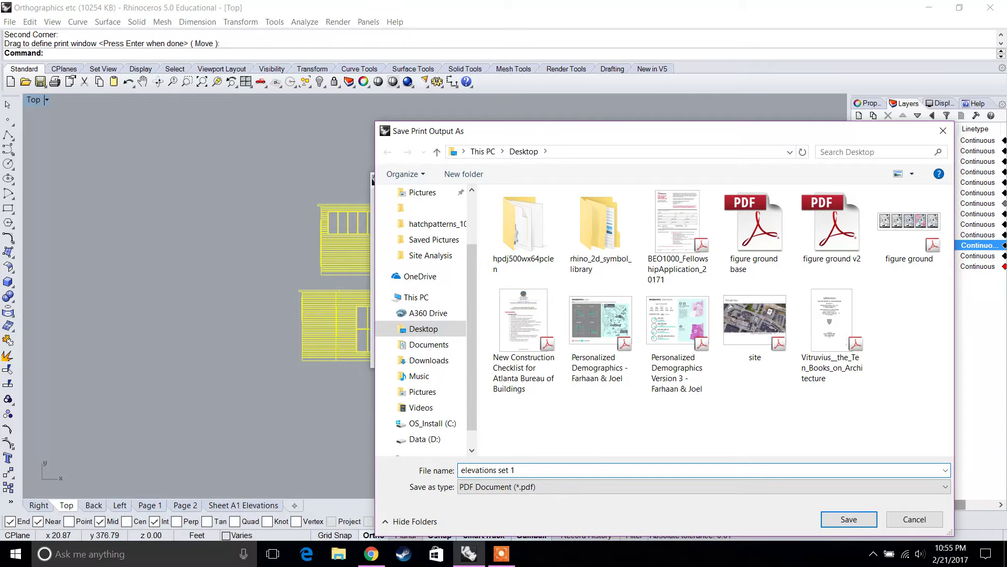
pyautogui.write('quarter inch scale')
pyautogui.press('Return')
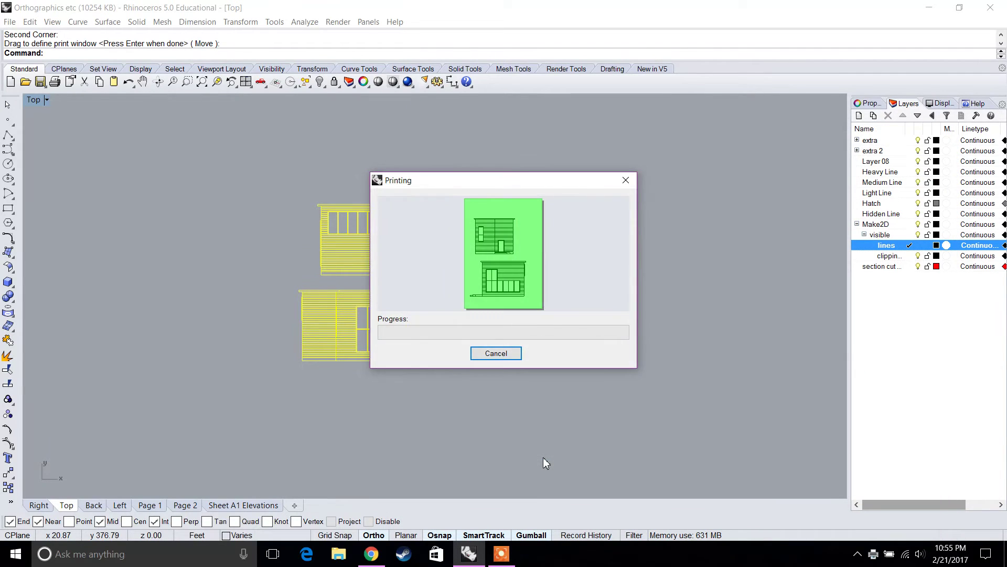
pyautogui.click(421, 392)
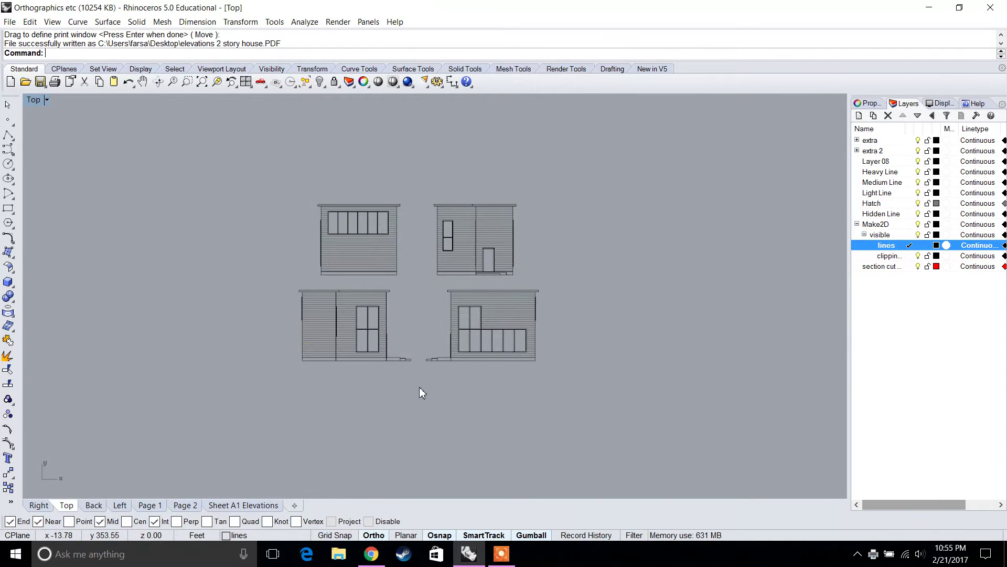
# Select the two left elevations and export them as 'elevations set 2 quarter inch scale.pdf'.
pyautogui.moveTo(219, 155); pyautogui.dragTo(220, 157)
pyautogui.write('export')
pyautogui.press('Return')
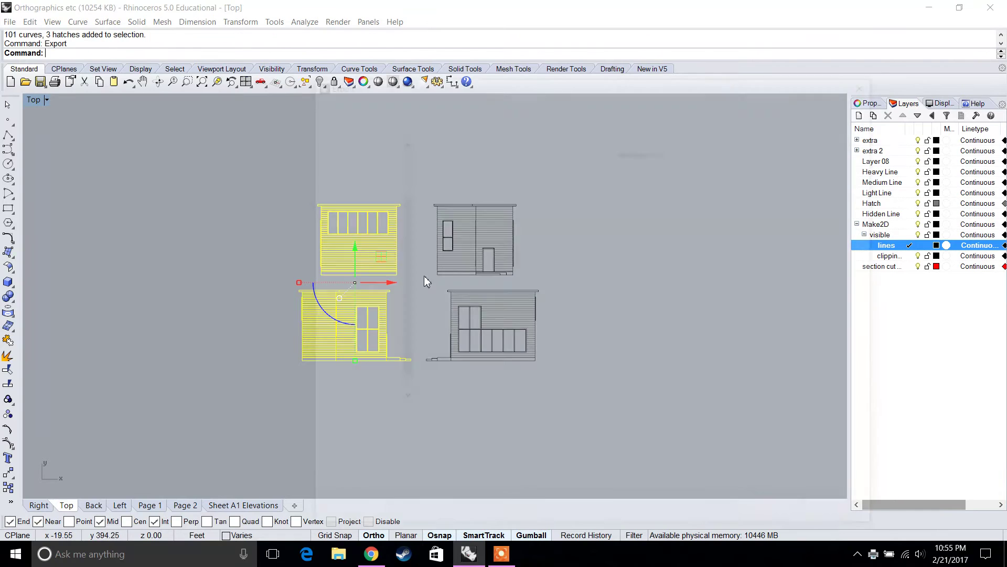
pyautogui.write('elevations set')
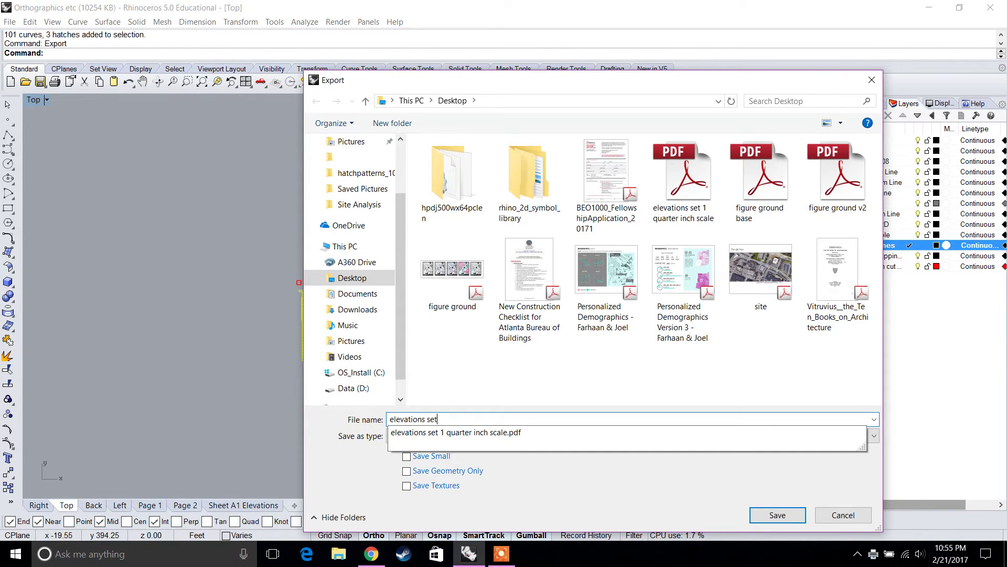
pyautogui.press('Down')
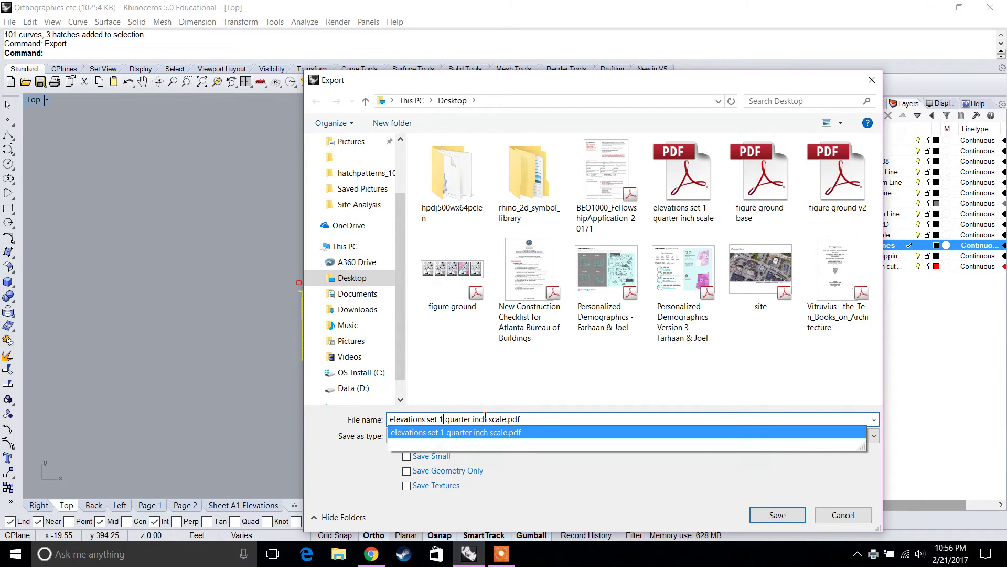
pyautogui.press('BackSpace')
pyautogui.press('BackSpace')
pyautogui.write('2')
pyautogui.press('Return')
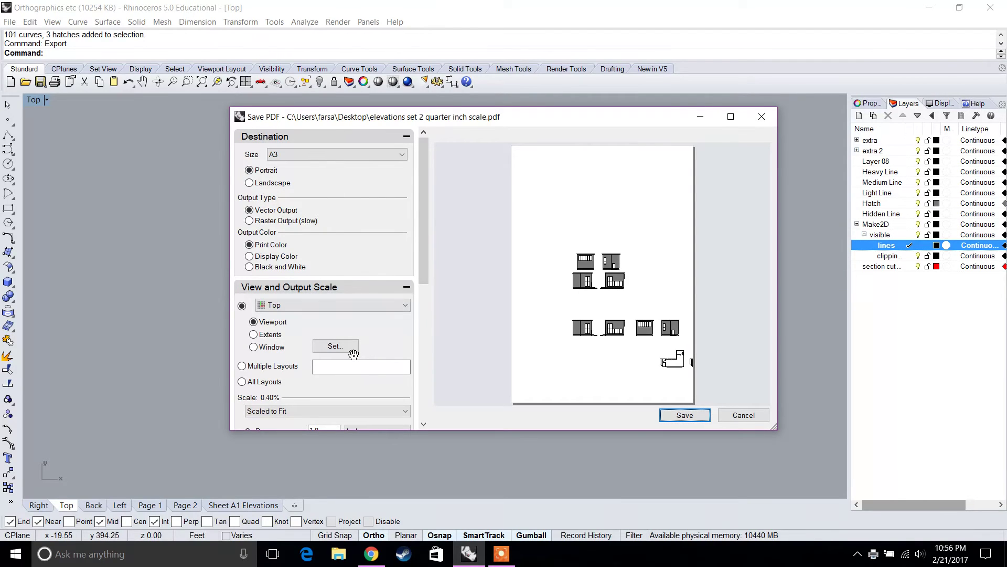
# Set the print scale to 1/4" = 1'-0" and window-frame the two left elevations, keeping that scale.
pyautogui.click(290, 411)
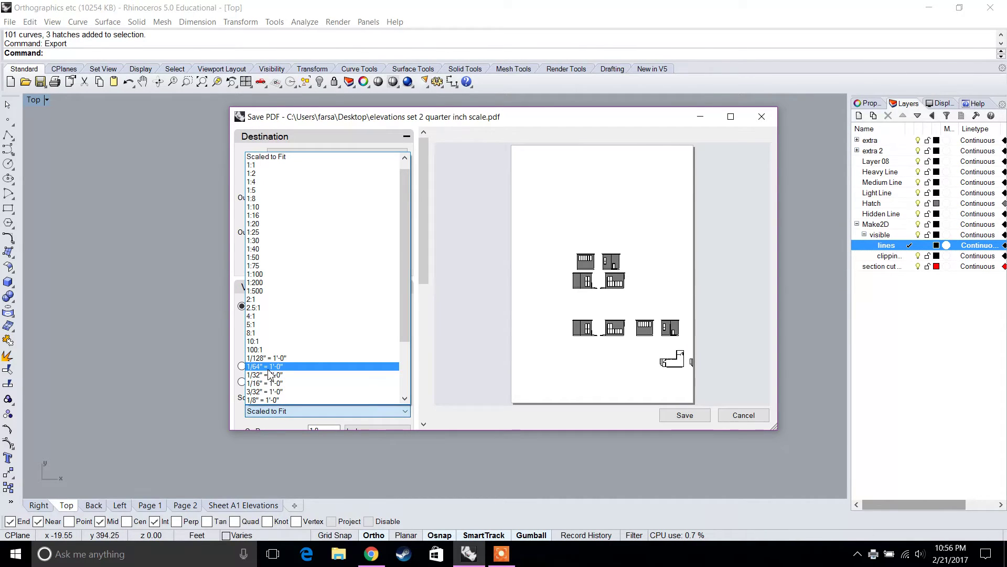
pyautogui.moveTo(410, 322); pyautogui.dragTo(408, 343)
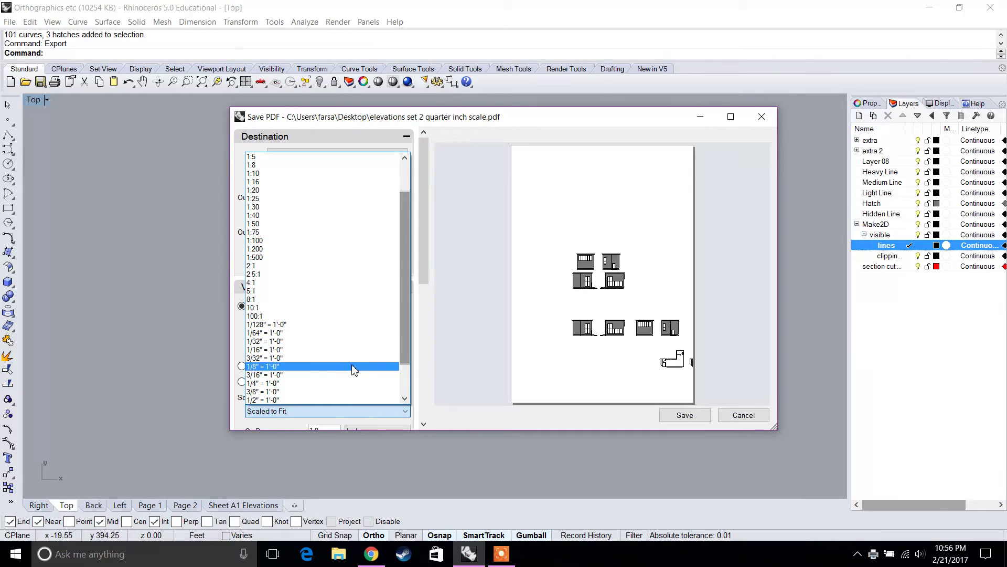
pyautogui.click(331, 384)
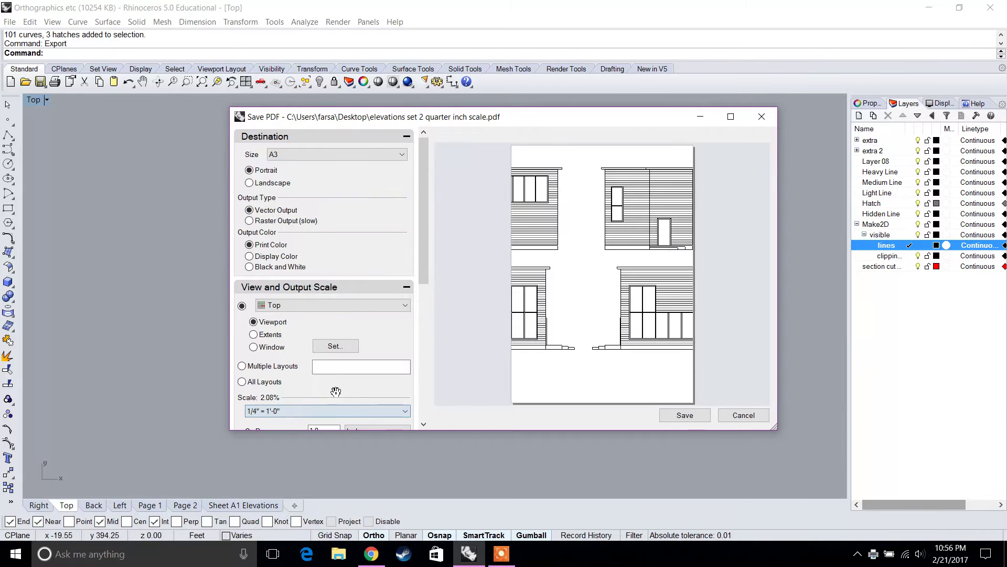
pyautogui.click(263, 351)
pyautogui.moveTo(269, 174); pyautogui.dragTo(416, 385)
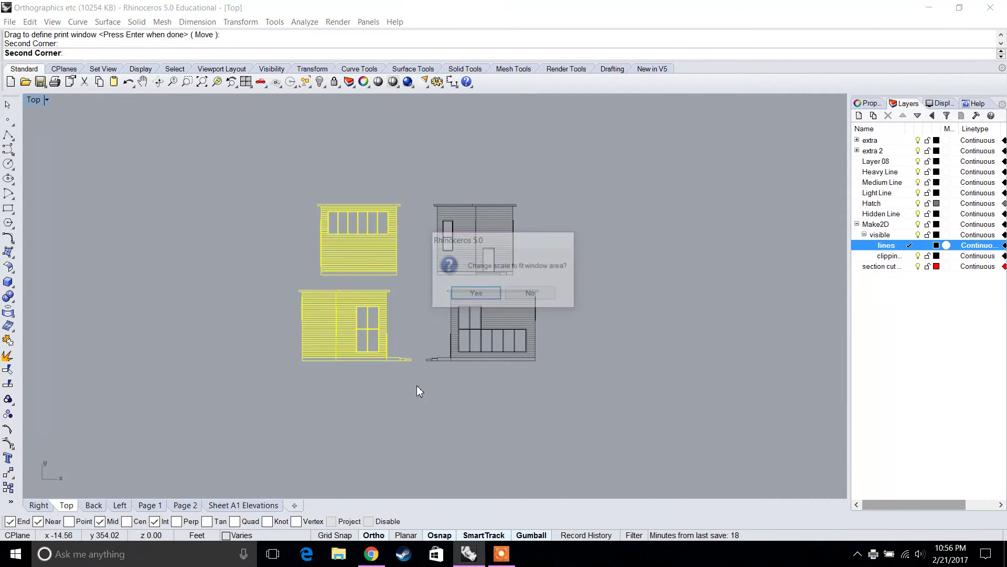
pyautogui.click(543, 299)
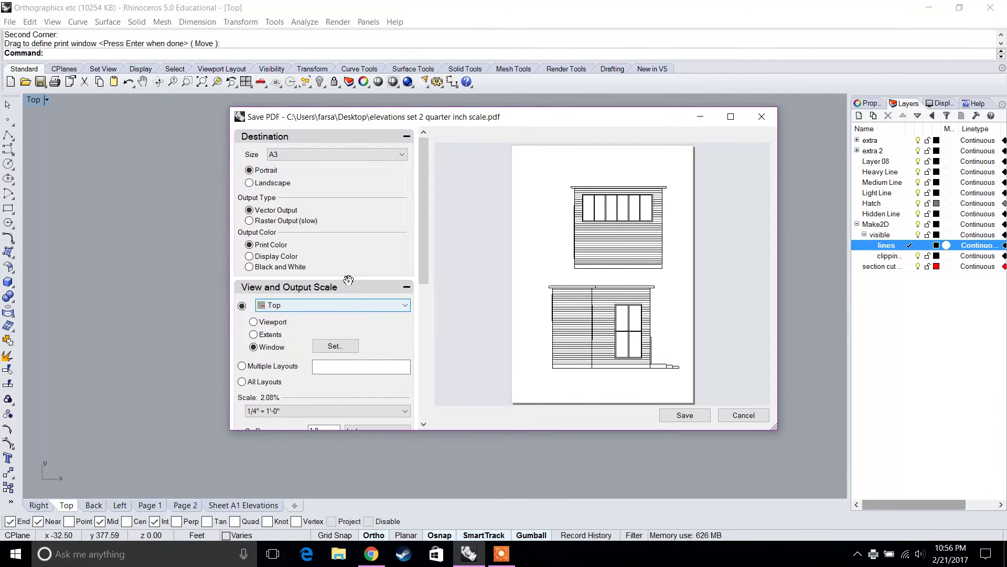
# Save the PDF as 'elevations set 2 quarter inch scale' on the Desktop.
pyautogui.click(678, 417)
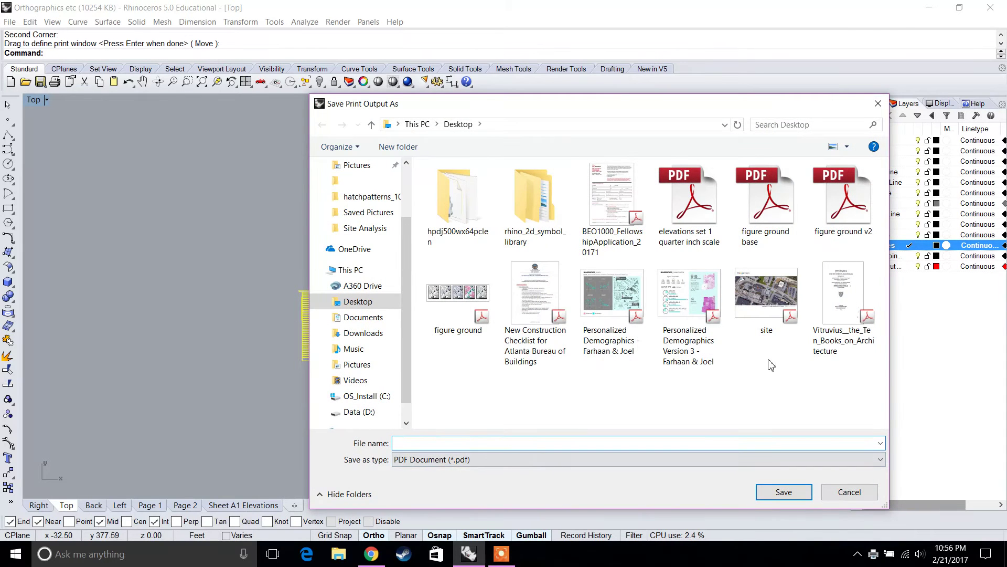
pyautogui.click(689, 204)
pyautogui.click(451, 443)
pyautogui.click(452, 444)
pyautogui.click(452, 443)
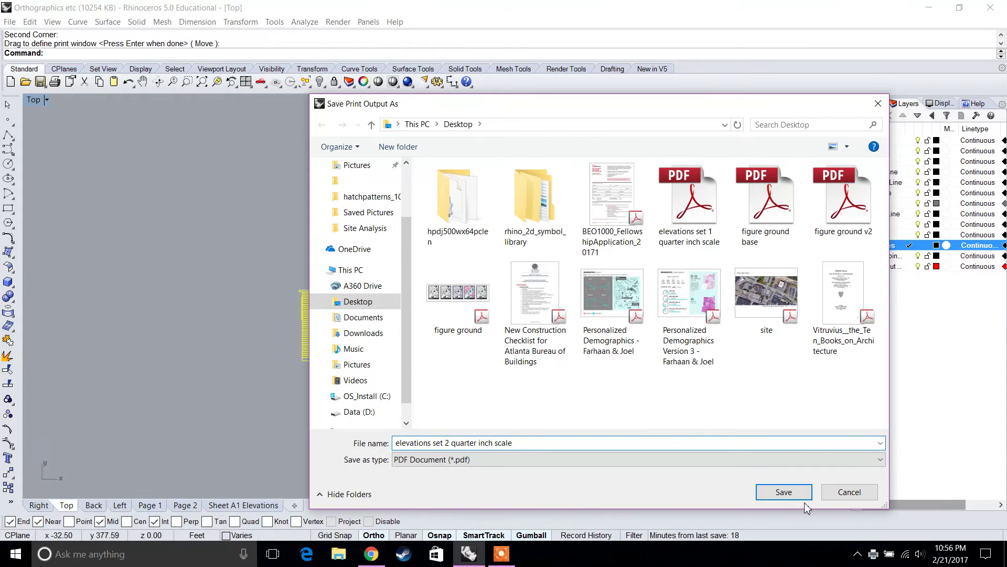
pyautogui.click(784, 496)
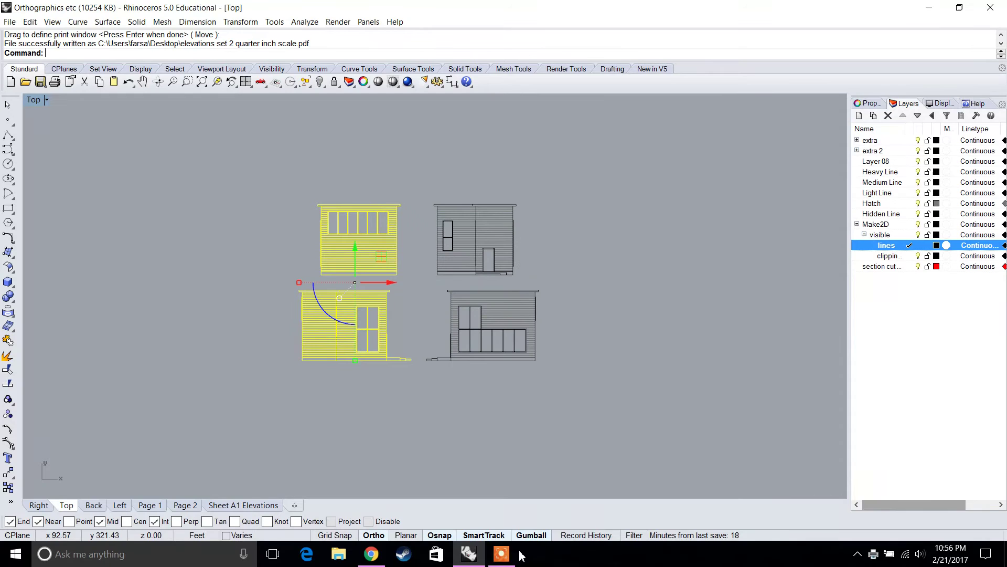
pyautogui.click(502, 554)
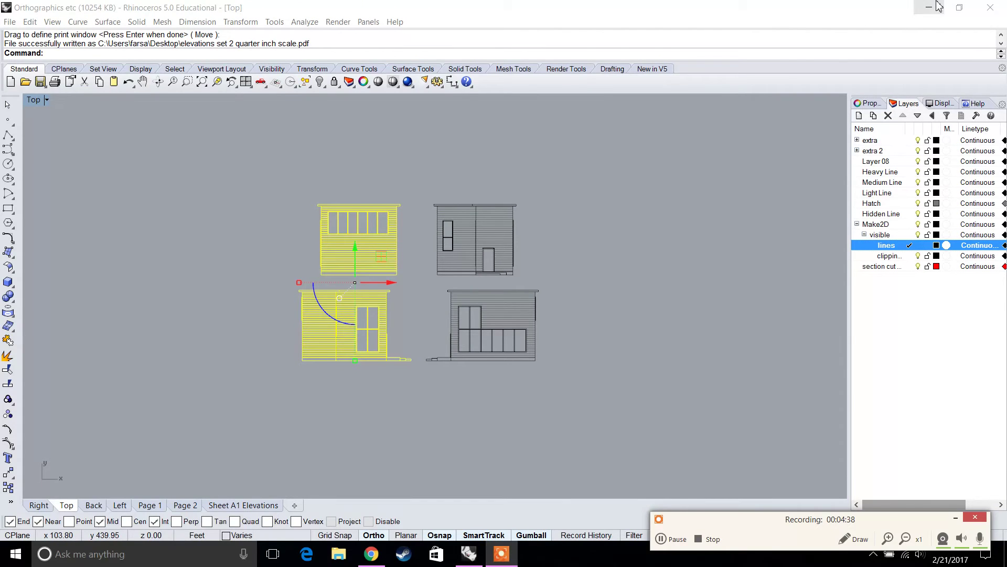
# Review the set 2 elevations PDF in Acrobat, close it, and start Photoshop.
pyautogui.click(938, 7)
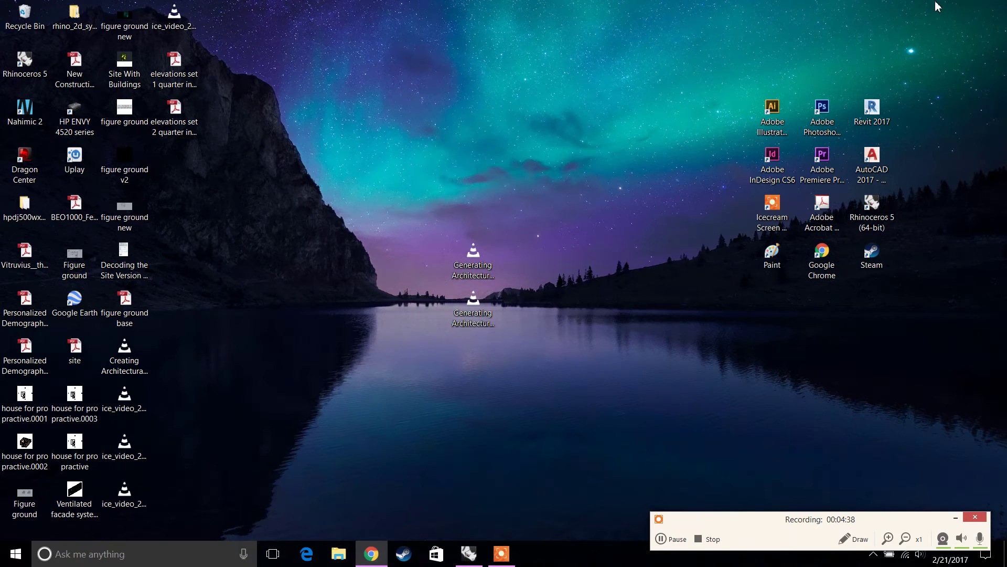
pyautogui.doubleClick(186, 124)
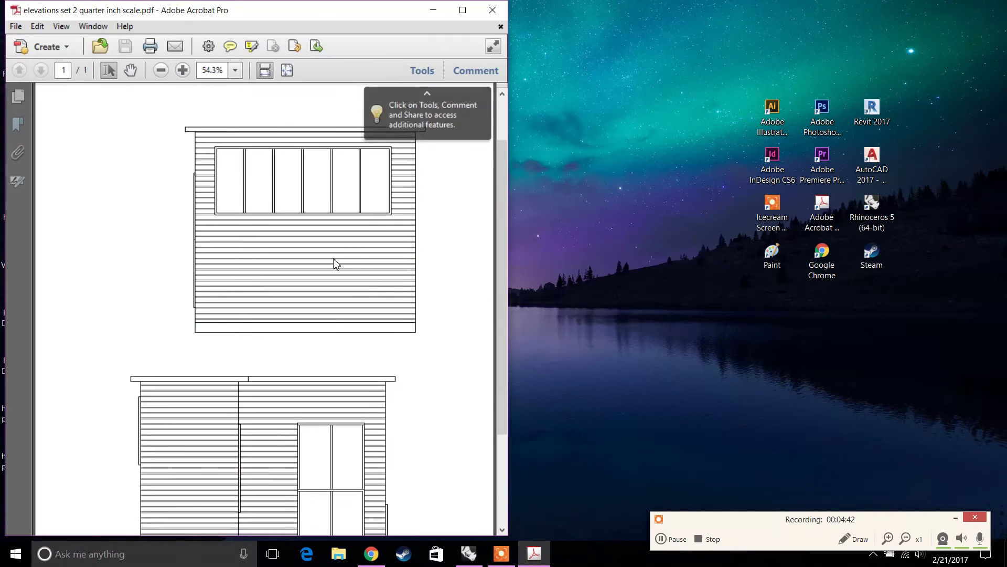
pyautogui.scroll(-3, 336, 264)
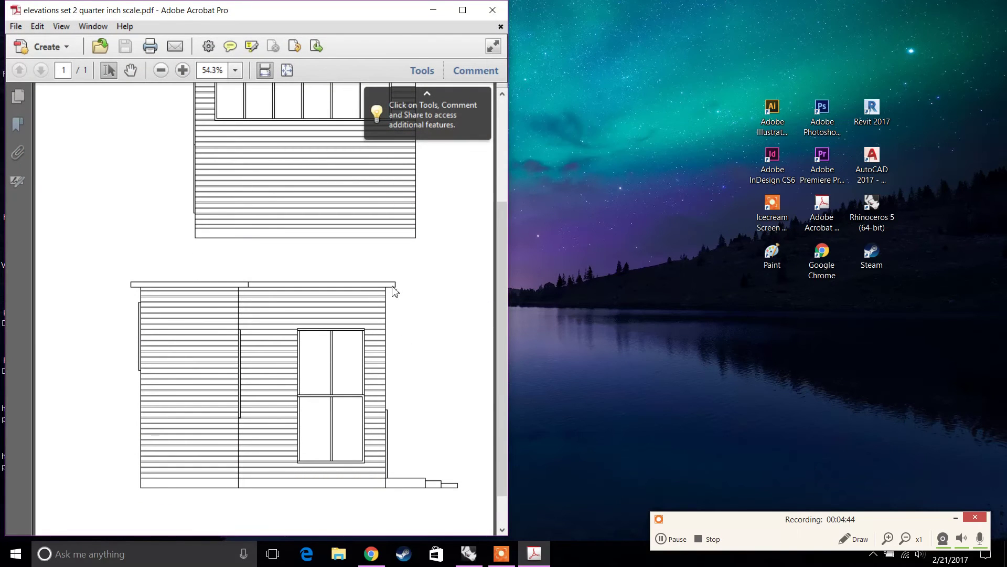
pyautogui.click(494, 10)
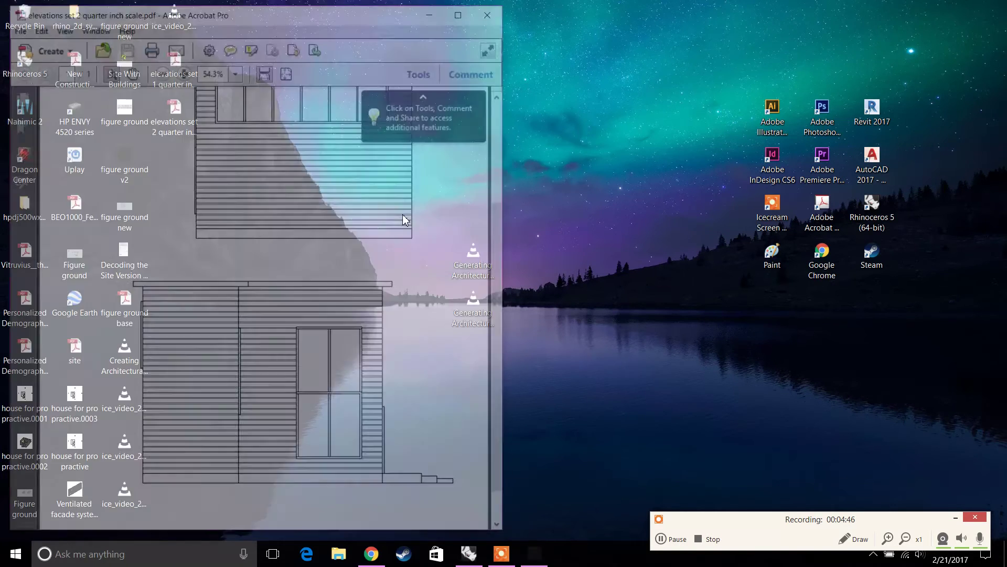
pyautogui.doubleClick(827, 121)
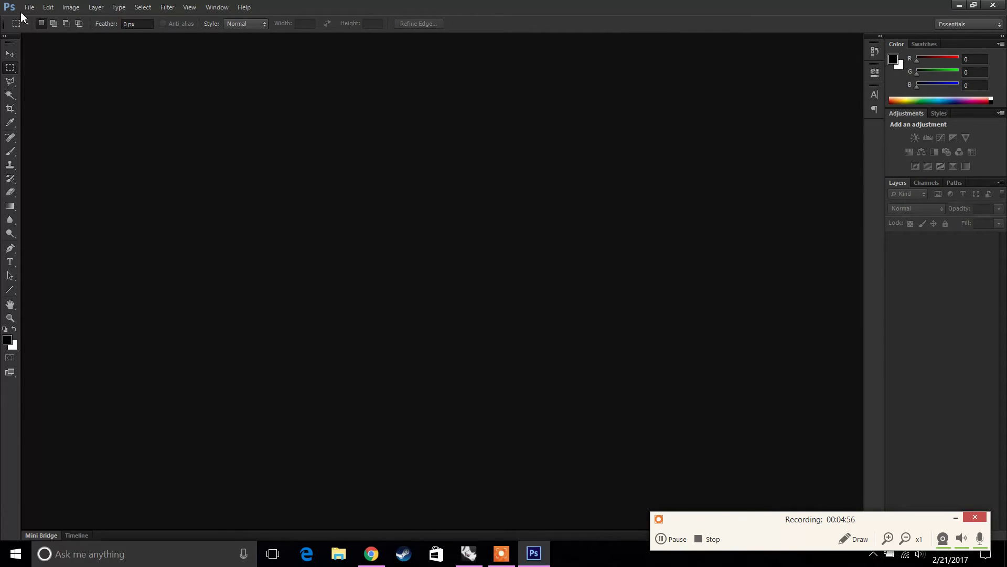
# Create a new document 24 × 18 inches at 300 pixels/inch.
pyautogui.click(29, 7)
pyautogui.click(36, 20)
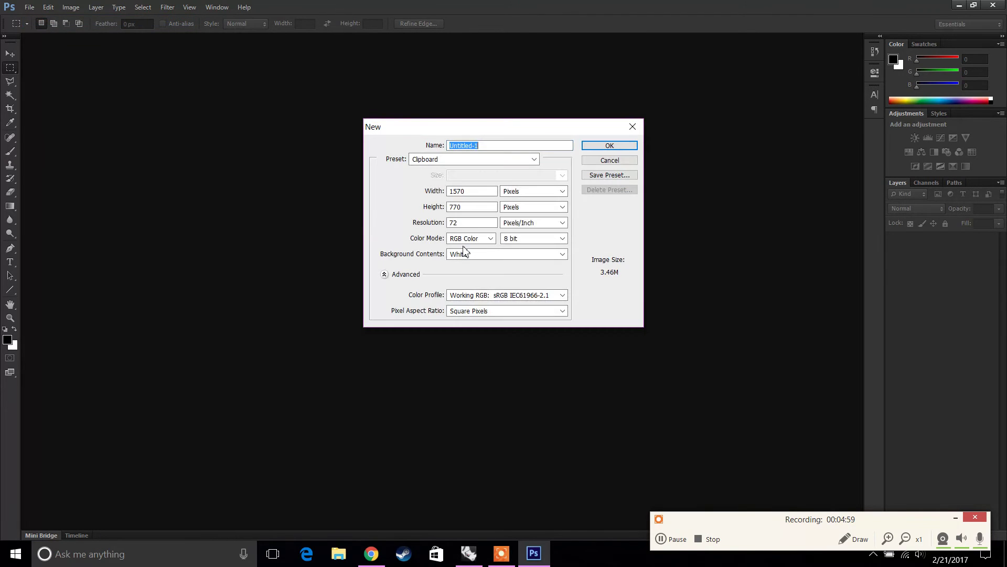
pyautogui.click(525, 192)
pyautogui.click(525, 201)
pyautogui.doubleClick(488, 195)
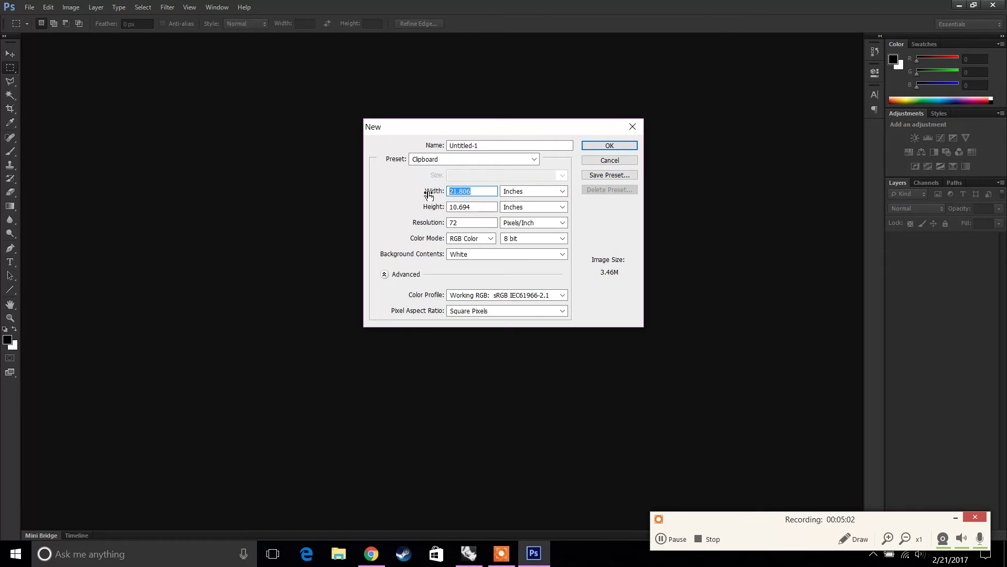
pyautogui.write('24')
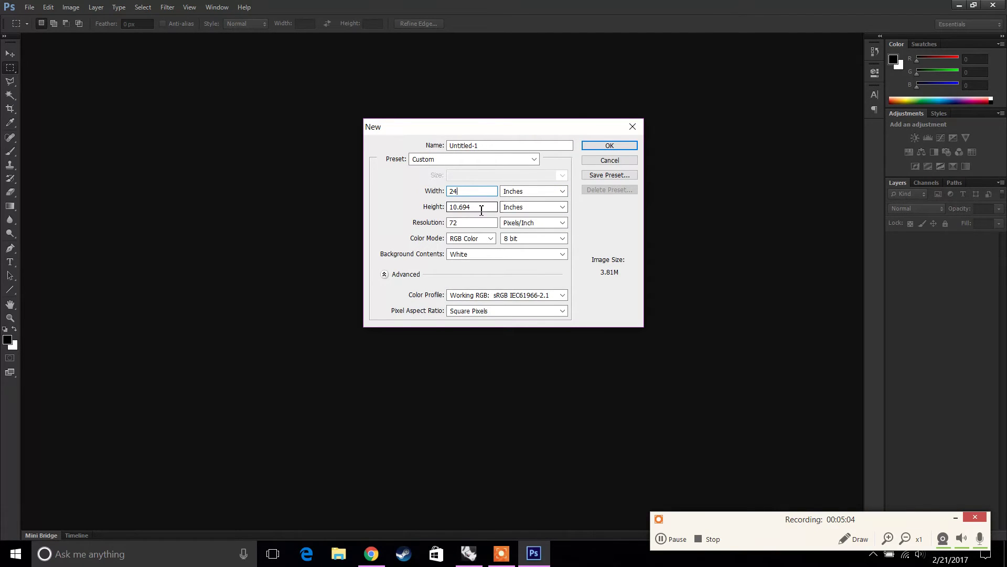
pyautogui.press('Tab')
pyautogui.write('18')
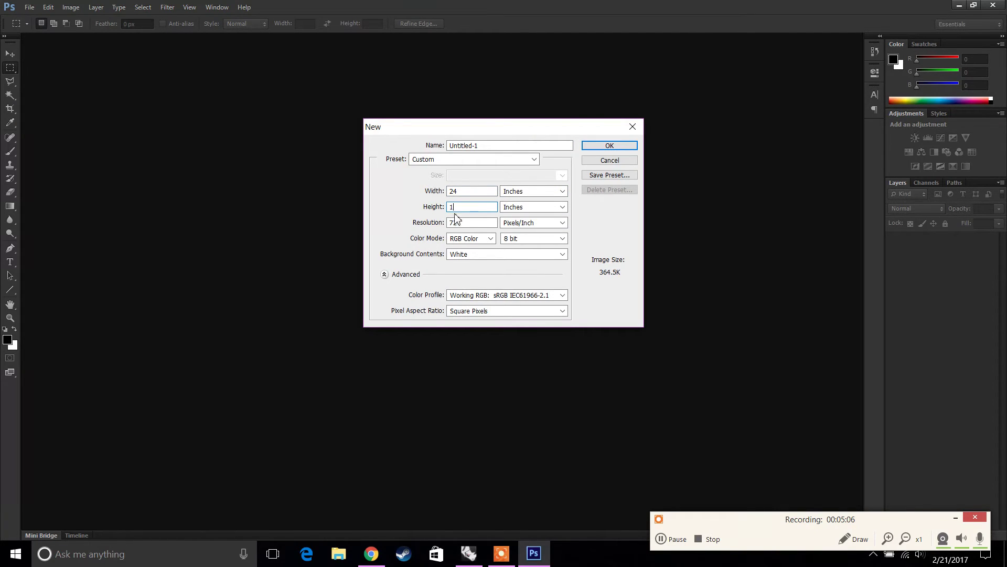
pyautogui.click(486, 226)
pyautogui.write('300')
pyautogui.press('Return')
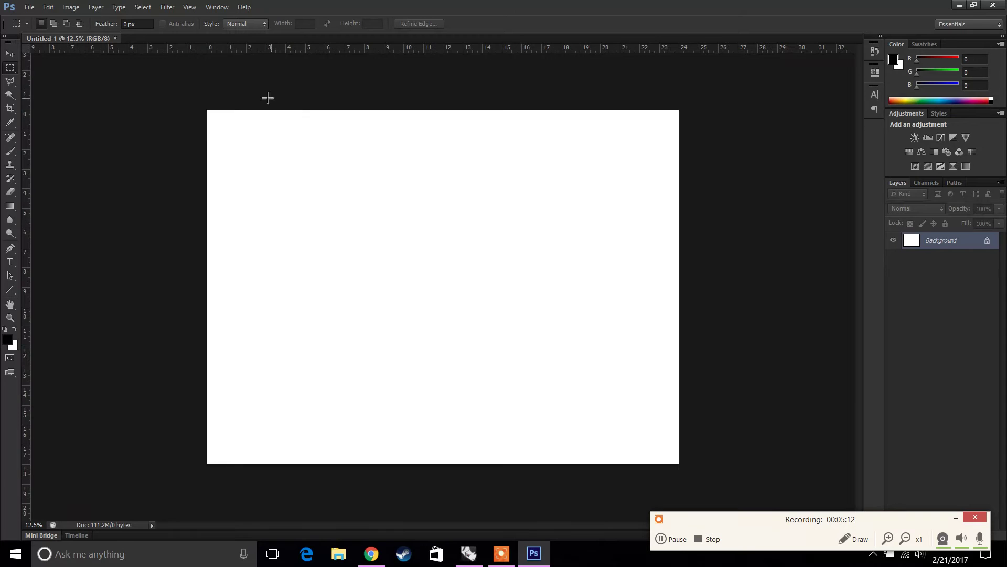
# Open the elevations set 1 quarter inch scale PDF in Photoshop.
pyautogui.click(29, 7)
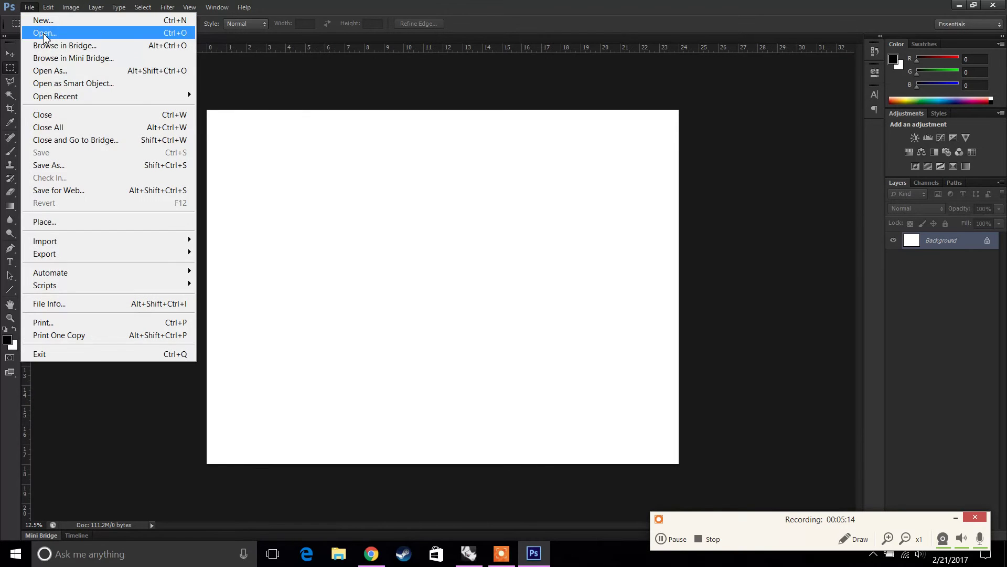
pyautogui.click(42, 31)
pyautogui.moveTo(685, 196); pyautogui.dragTo(685, 223)
pyautogui.doubleClick(470, 257)
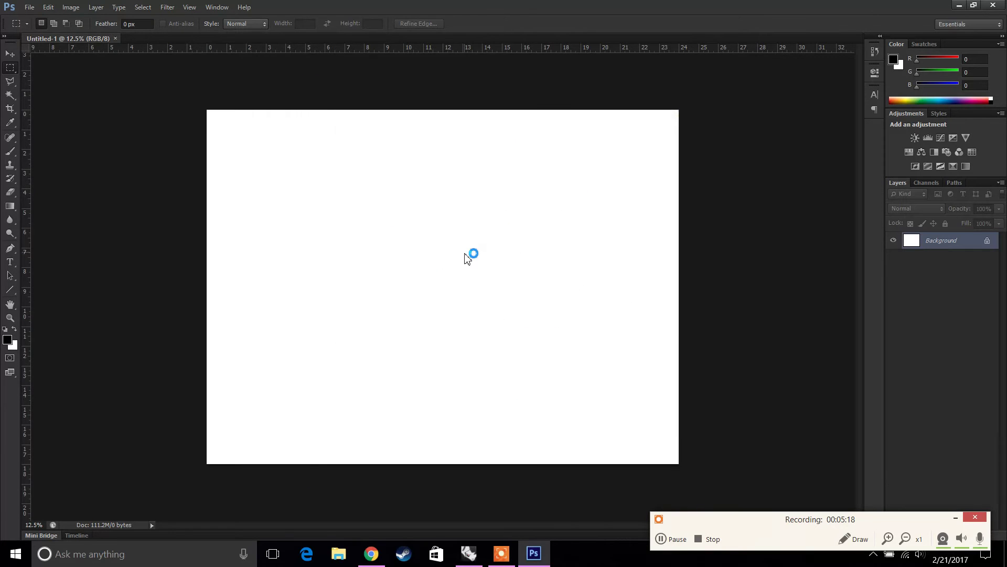
pyautogui.click(615, 329)
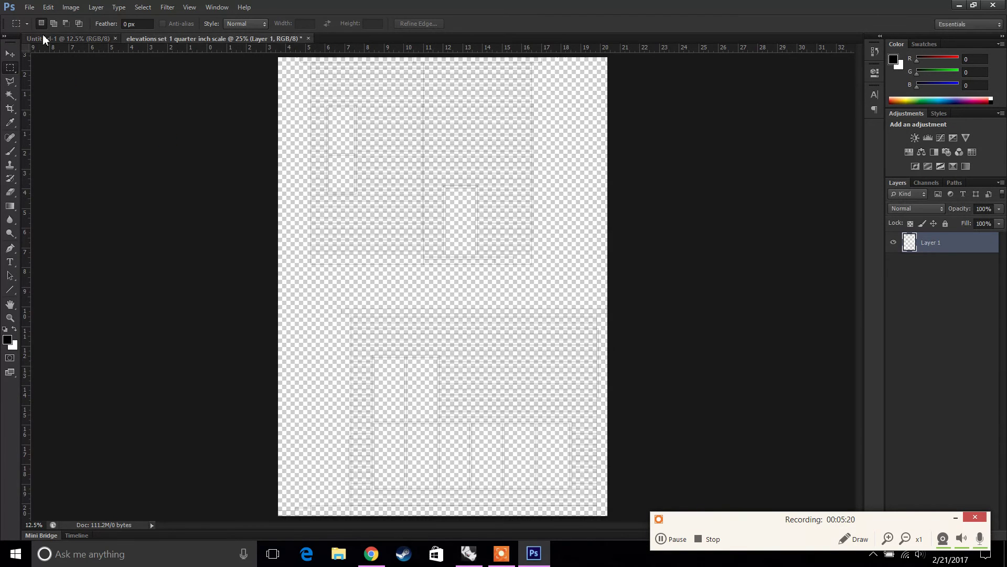
# Open the set 2 quarter inch scale PDF, then select the whole set 1 canvas.
pyautogui.click(30, 7)
pyautogui.click(32, 30)
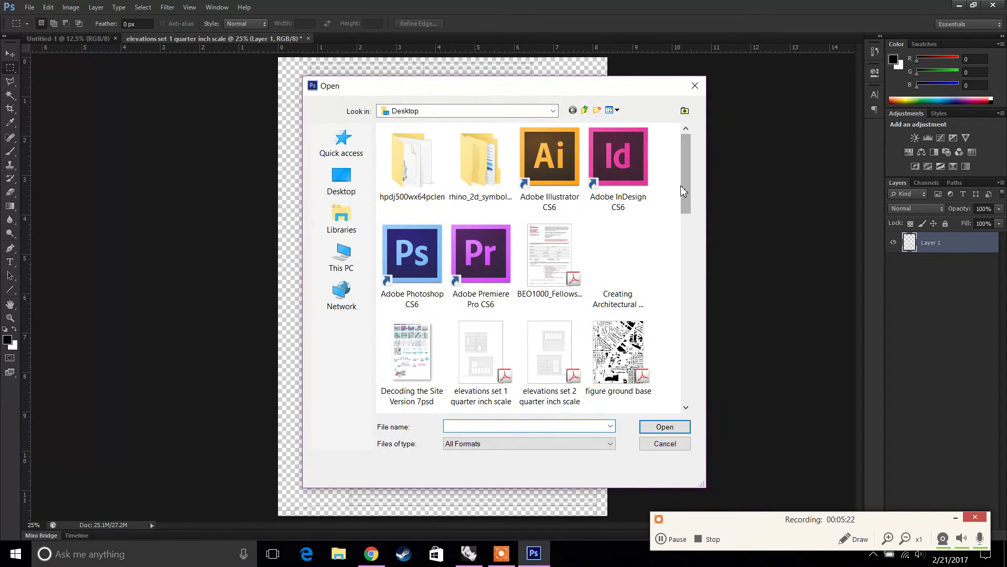
pyautogui.moveTo(682, 184); pyautogui.dragTo(686, 229)
pyautogui.doubleClick(550, 220)
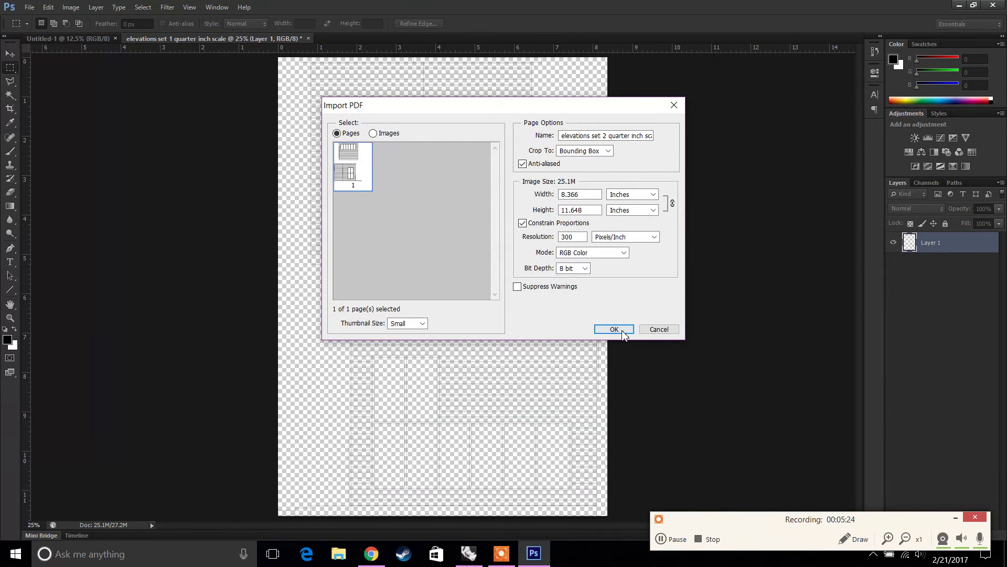
pyautogui.click(614, 329)
pyautogui.click(175, 38)
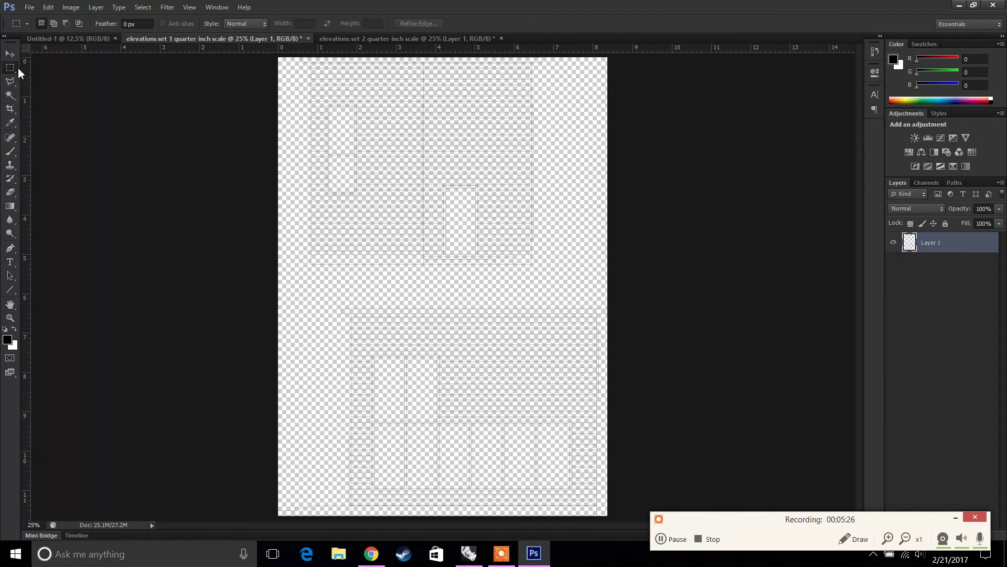
pyautogui.moveTo(251, 61); pyautogui.dragTo(655, 475)
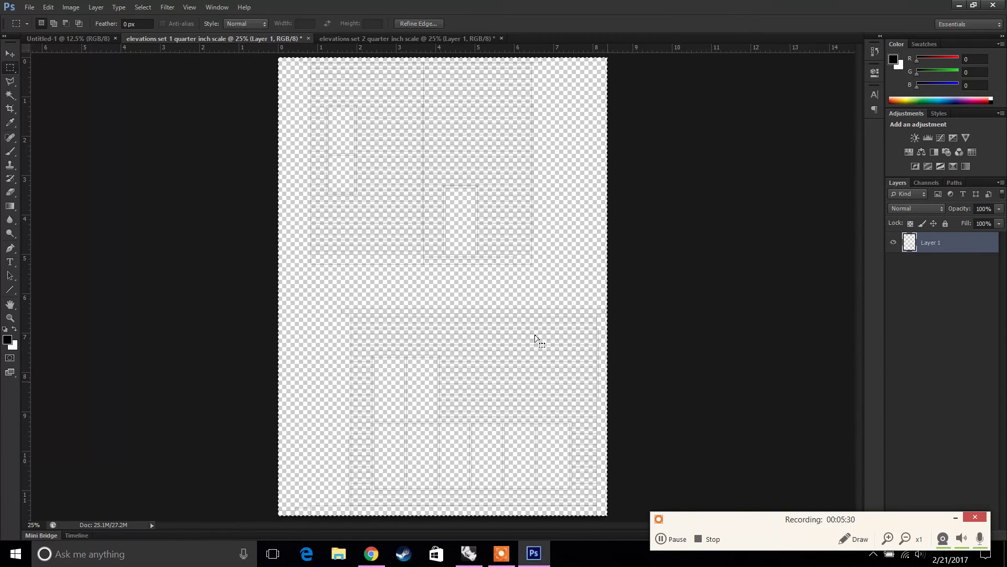
# Paste elevation set 1 into Untitled-1 and shift it left.
pyautogui.click(80, 39)
pyautogui.hotkey('ctrl', 'v')
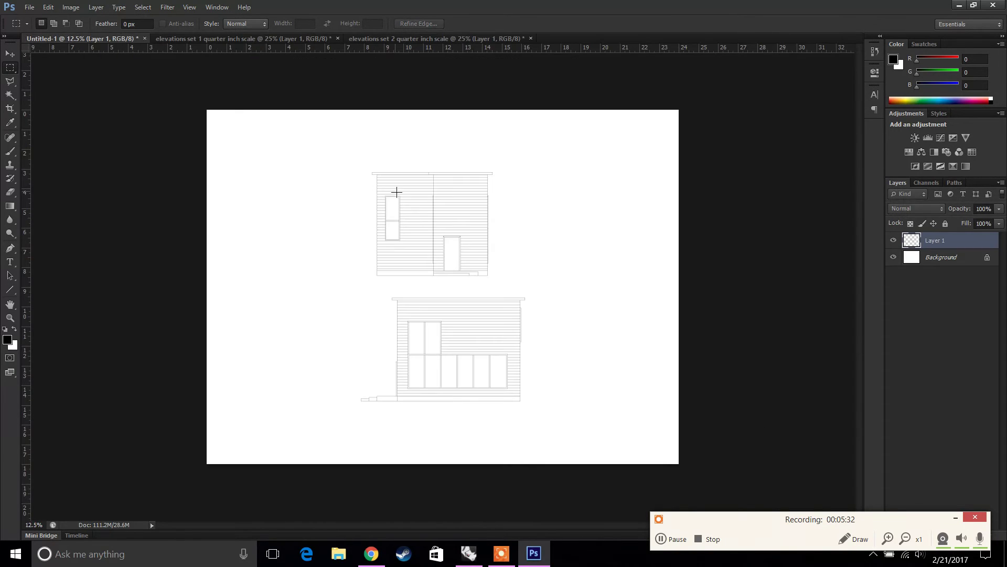
pyautogui.press('v')
pyautogui.moveTo(496, 255); pyautogui.dragTo(390, 243)
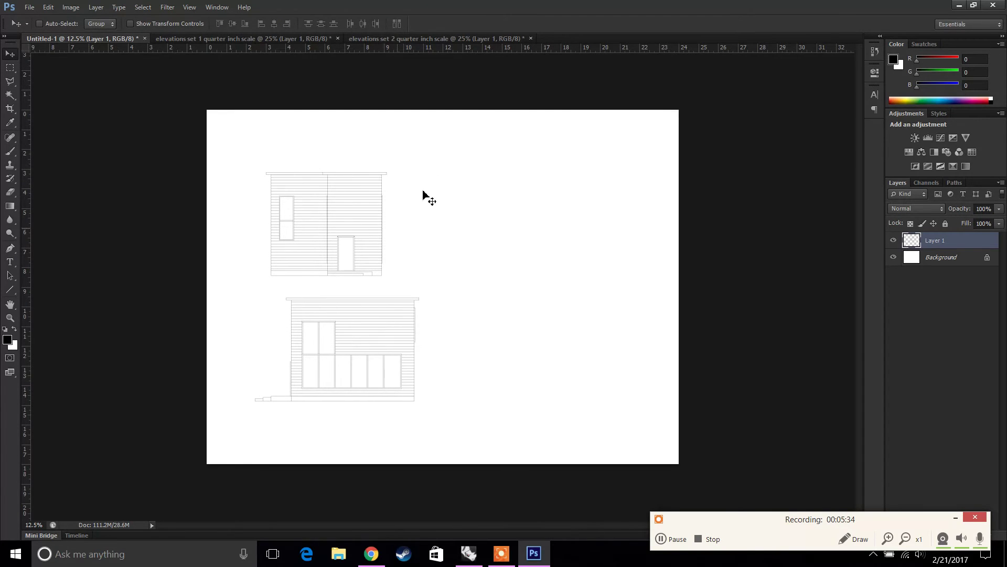
# Copy all of elevation set 2, paste it into Untitled-1 as Layer 2, and move it right.
pyautogui.click(451, 38)
pyautogui.click(12, 67)
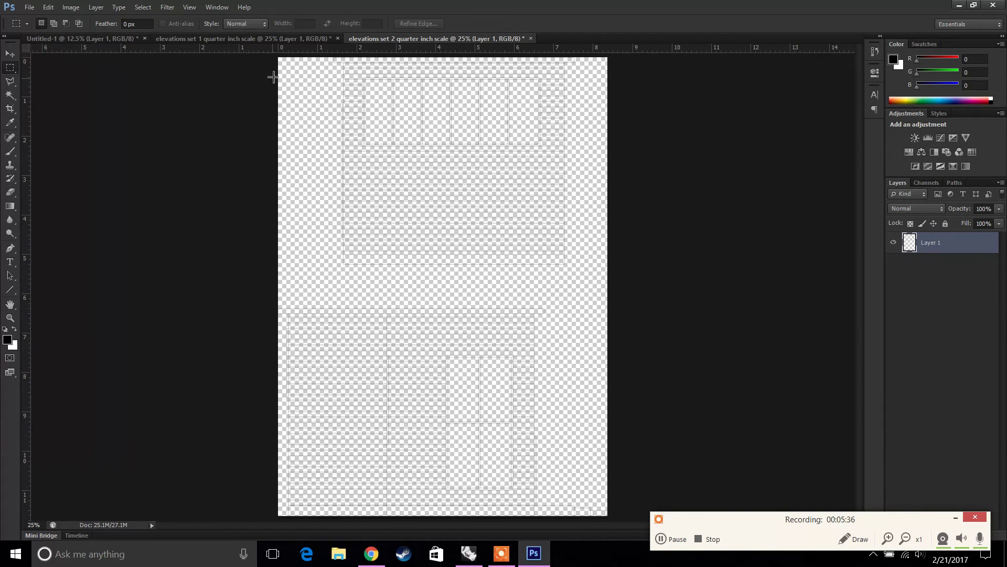
pyautogui.moveTo(270, 57); pyautogui.dragTo(677, 494)
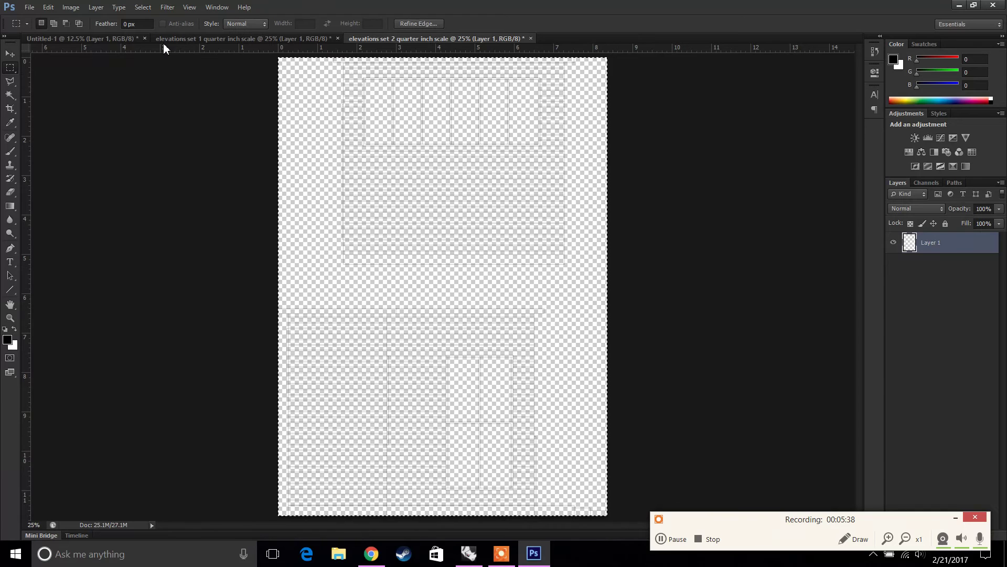
pyautogui.click(133, 46)
pyautogui.hotkey('ctrl', 'v')
pyautogui.press('v')
pyautogui.moveTo(381, 257); pyautogui.dragTo(478, 258)
# On Layer 1, select the top-left elevation and nudge it right.
pyautogui.click(920, 260)
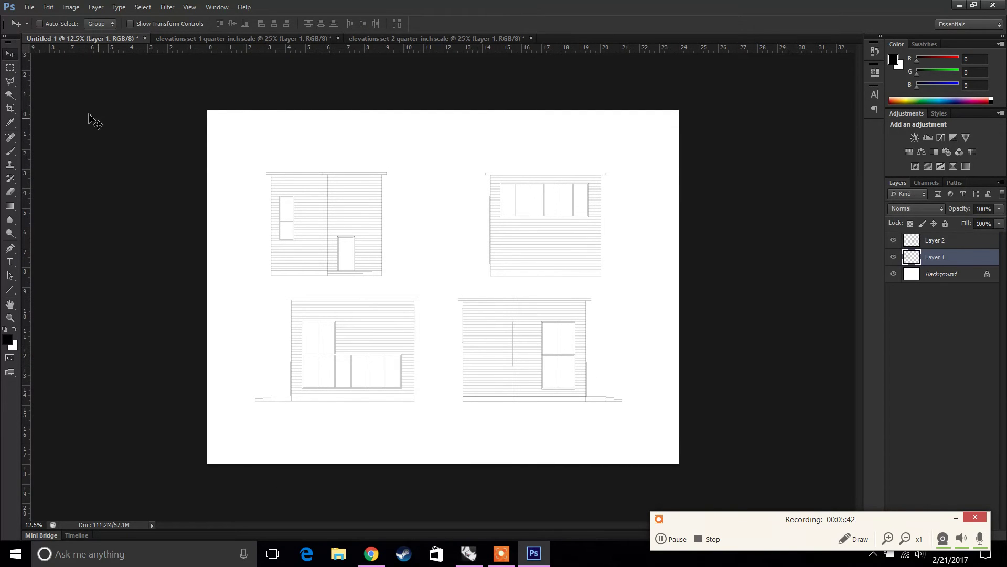
pyautogui.click(10, 68)
pyautogui.moveTo(253, 162); pyautogui.dragTo(412, 287)
pyautogui.press('v')
pyautogui.moveTo(300, 229); pyautogui.dragTo(323, 230)
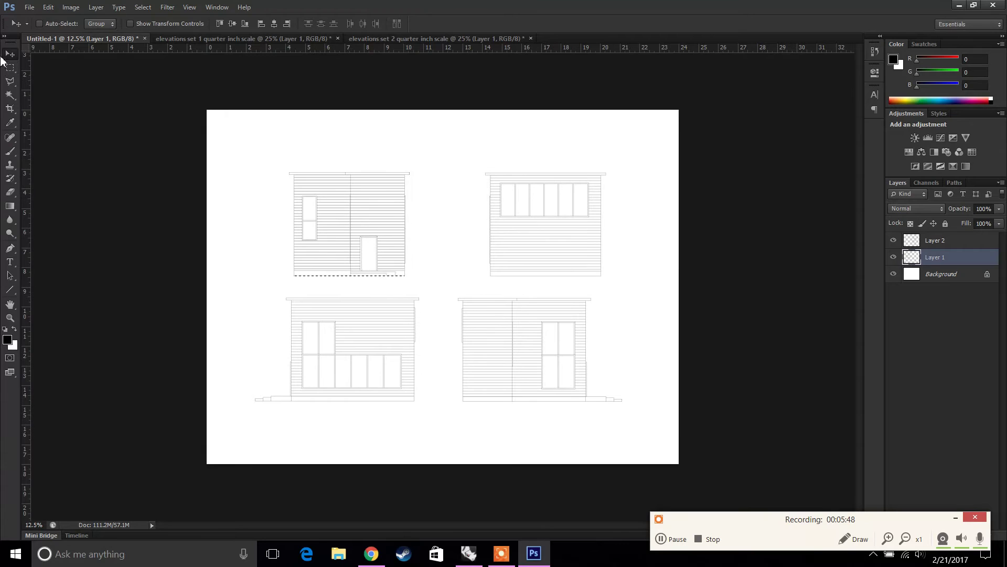
# Merge Layer 1 and Layer 2 after the top-right elevation fails to move.
pyautogui.press('m')
pyautogui.rightClick(401, 179)
pyautogui.click(412, 187)
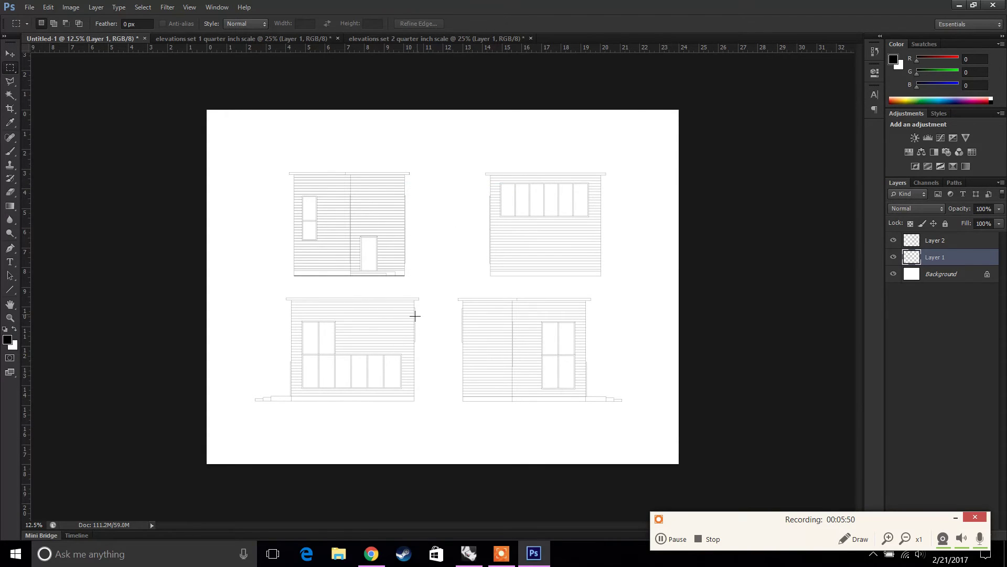
pyautogui.moveTo(472, 160); pyautogui.dragTo(631, 289)
pyautogui.press('v')
pyautogui.click(504, 210)
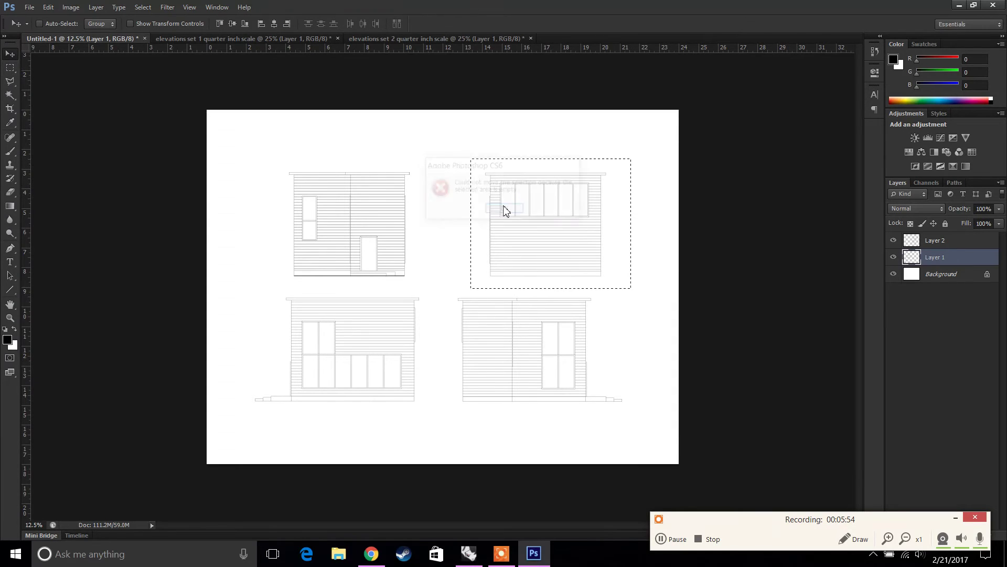
pyautogui.click(505, 209)
pyautogui.keyDown('shift'); pyautogui.click(943, 243); pyautogui.keyUp('shift')
pyautogui.rightClick(943, 246)
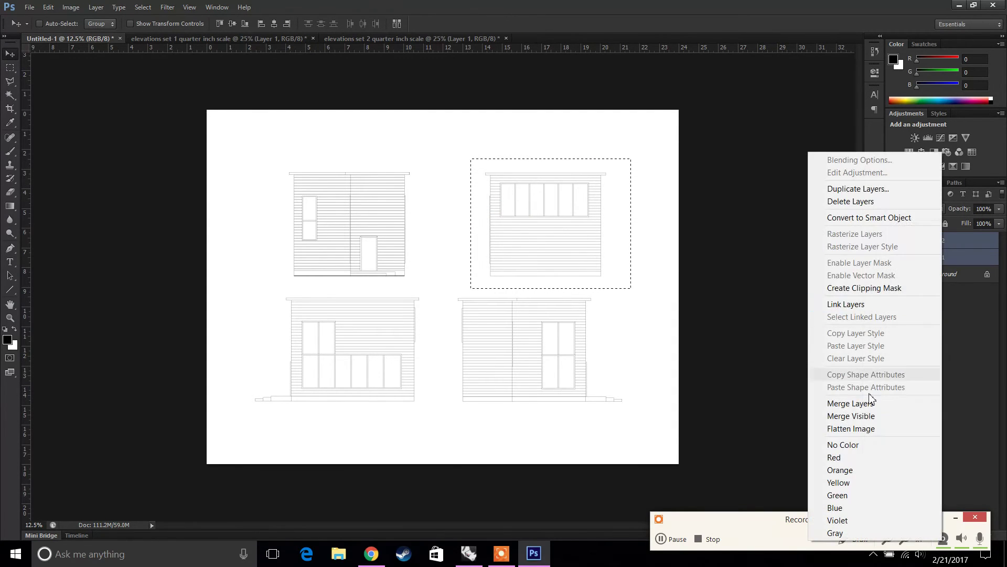
pyautogui.click(870, 403)
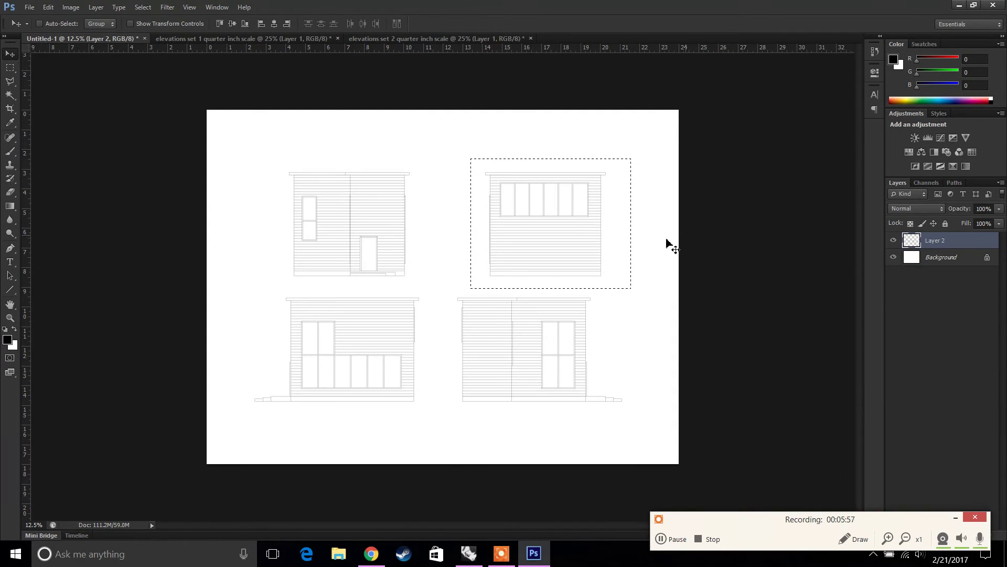
# Raise the top two elevations slightly.
pyautogui.click(13, 68)
pyautogui.moveTo(255, 149)
pyautogui.mouseDown()
pyautogui.moveTo(521, 279)
pyautogui.moveTo(623, 286)
pyautogui.mouseUp()
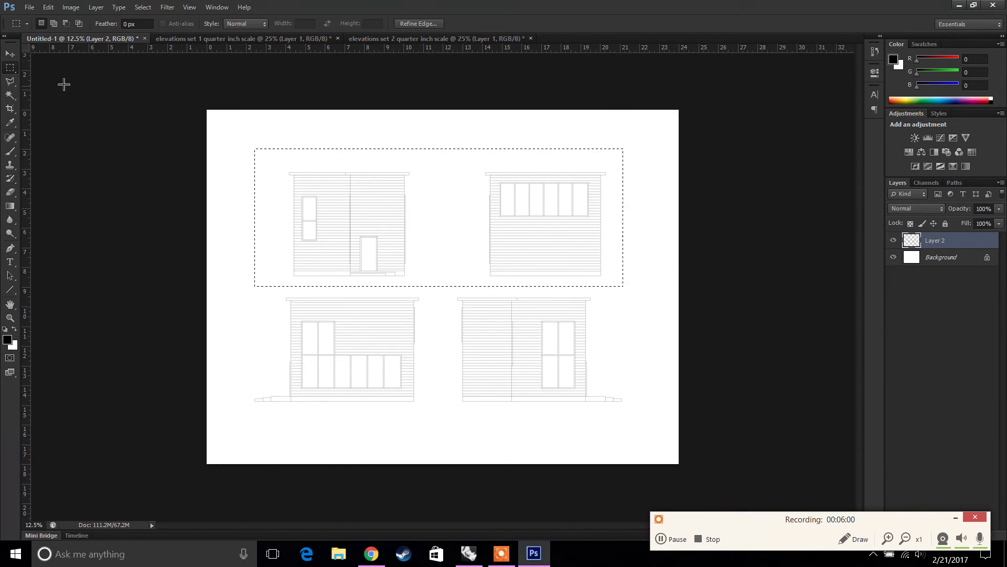
pyautogui.click(10, 53)
pyautogui.moveTo(412, 195); pyautogui.dragTo(412, 179)
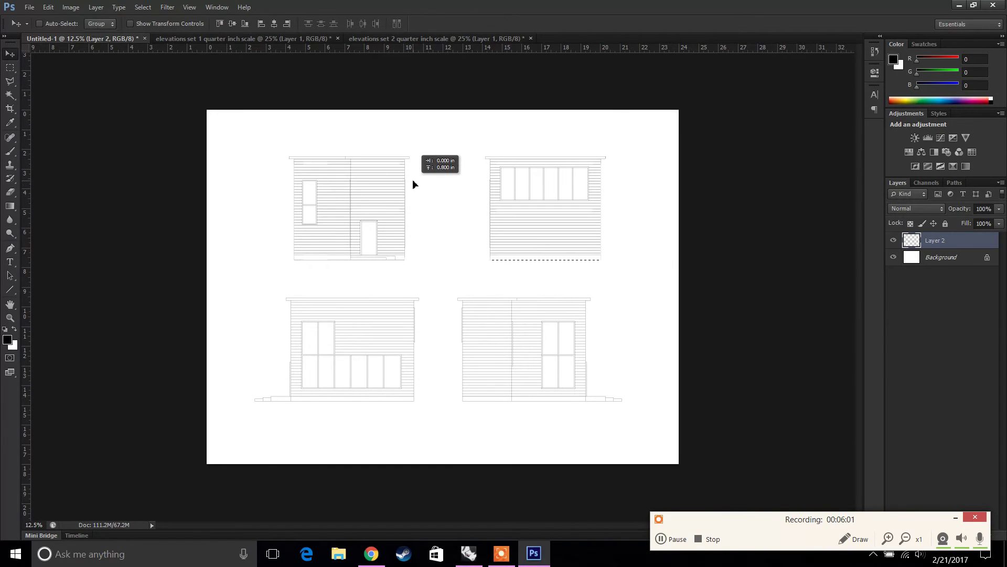
# Select all four elevations, then clear the selection.
pyautogui.click(10, 67)
pyautogui.rightClick(487, 198)
pyautogui.click(505, 205)
pyautogui.moveTo(258, 141); pyautogui.dragTo(645, 417)
pyautogui.click(9, 53)
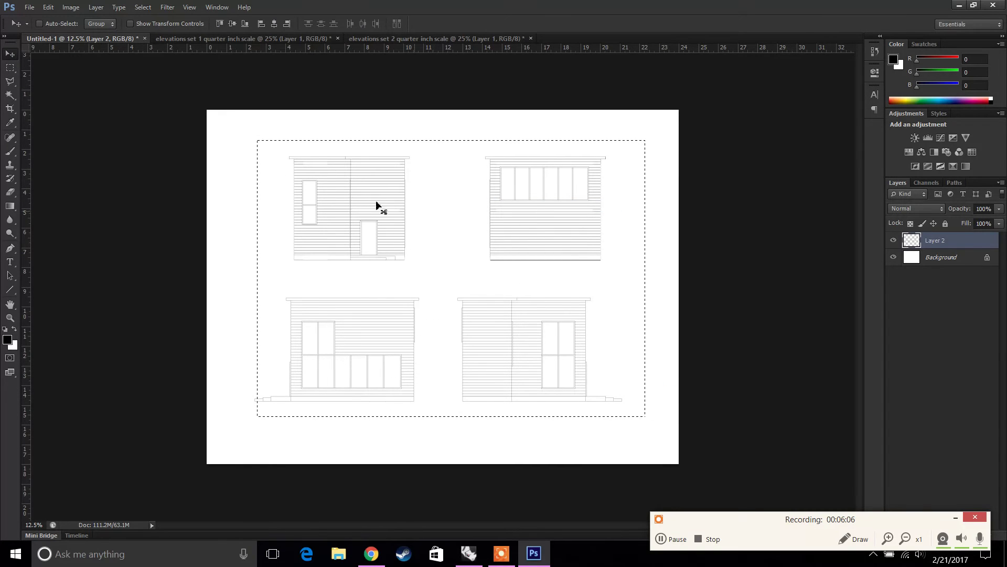
pyautogui.click(10, 67)
pyautogui.rightClick(411, 199)
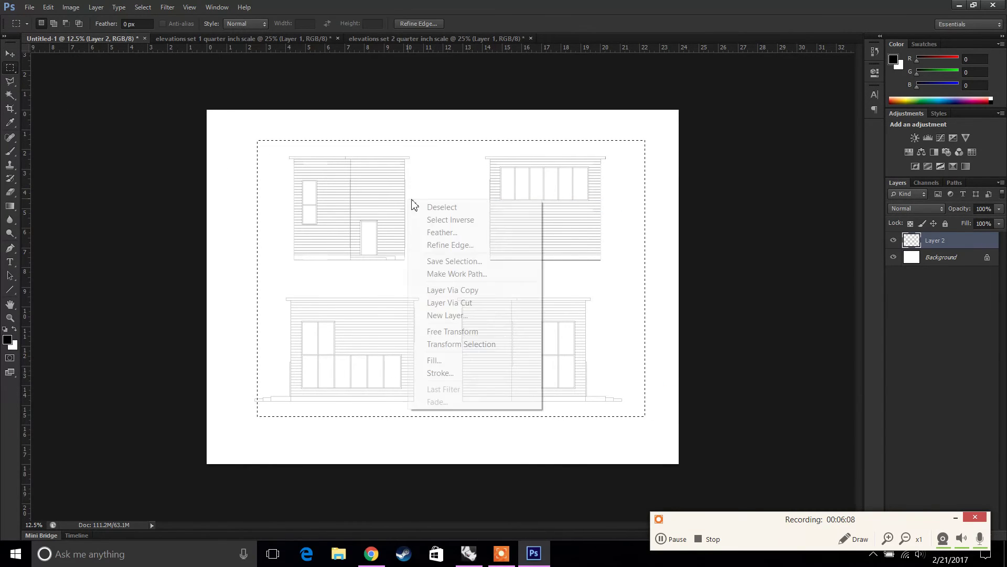
pyautogui.click(420, 204)
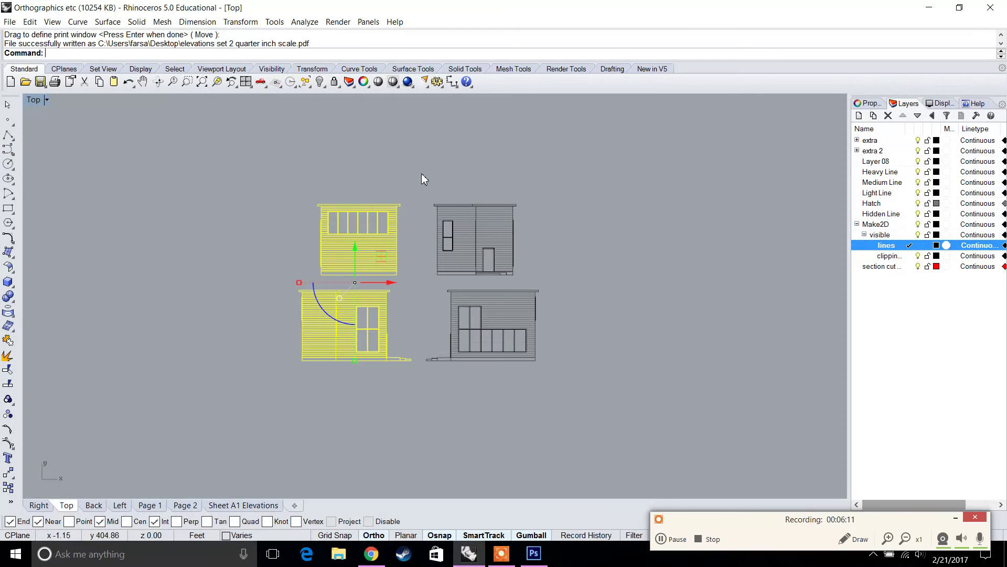
# In Rhino, deselect the elevations, frame them above the floor plans in Top view, and show Drafting tools.
pyautogui.click(469, 553)
pyautogui.click(565, 341)
pyautogui.scroll(-3, 320, 242)
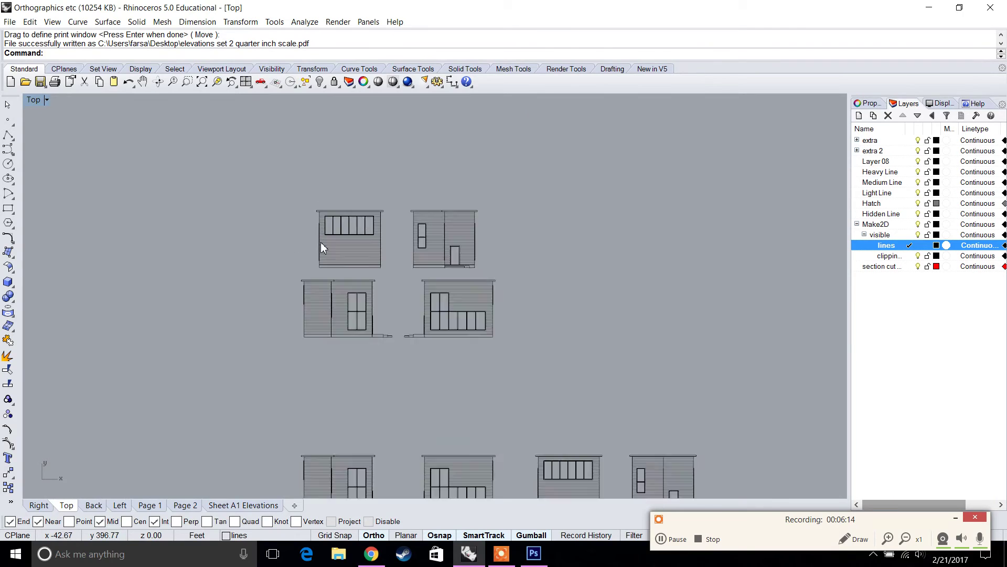
pyautogui.moveTo(575, 366); pyautogui.dragTo(506, 254, button='right')
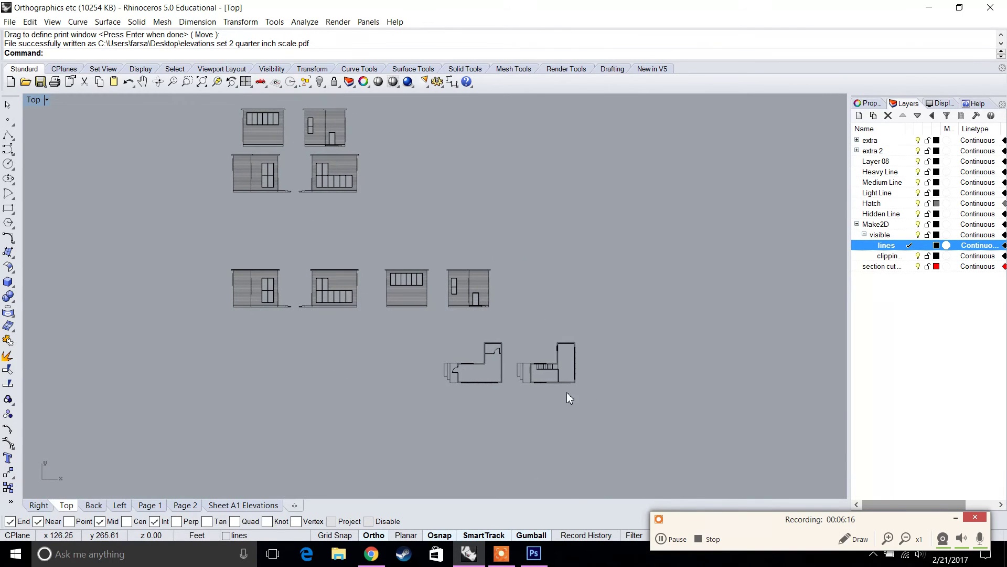
pyautogui.moveTo(365, 171); pyautogui.dragTo(348, 249, button='right')
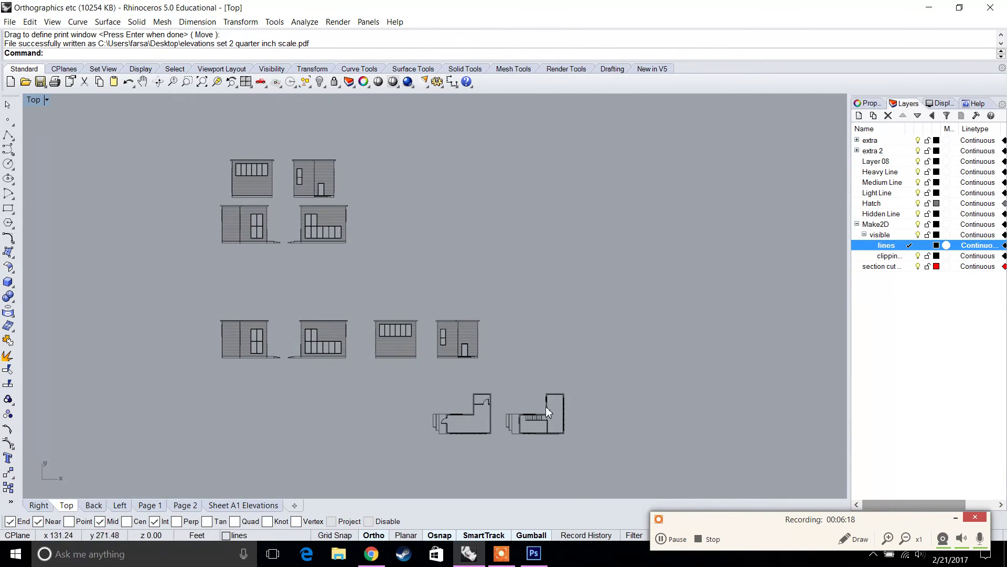
pyautogui.scroll(5, 545, 406)
pyautogui.scroll(3, 544, 409)
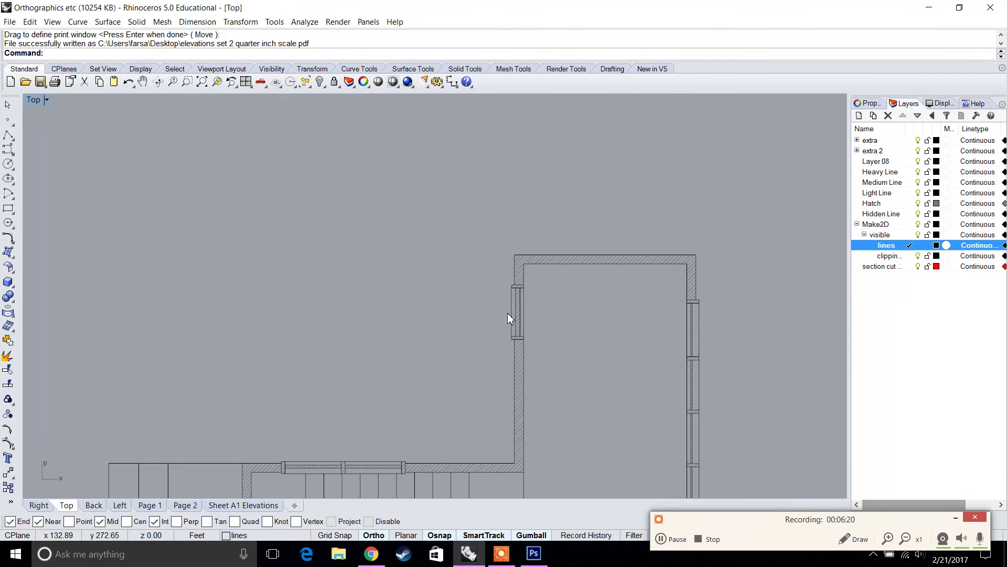
pyautogui.scroll(-8, 405, 243)
pyautogui.moveTo(270, 147); pyautogui.dragTo(360, 259, button='right')
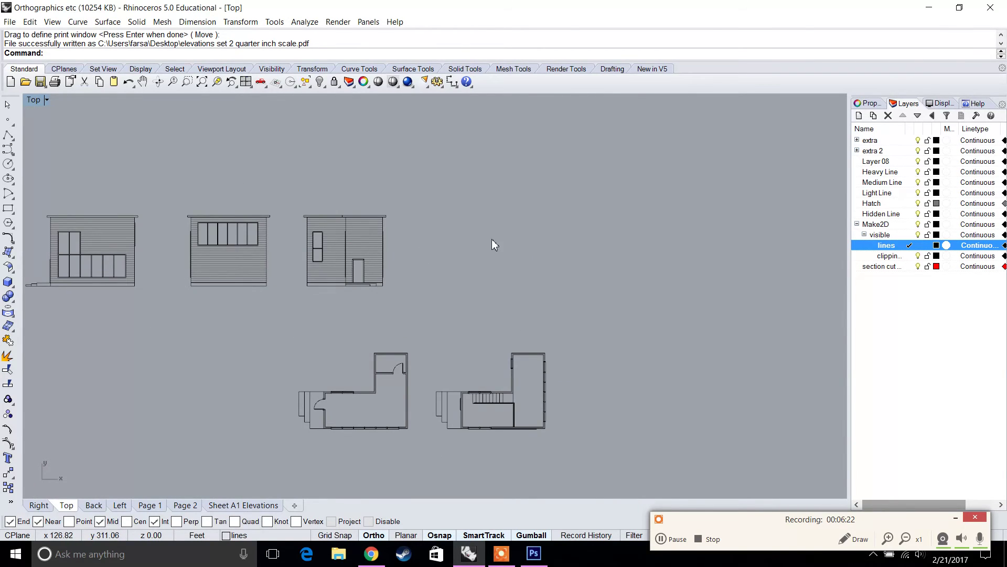
pyautogui.moveTo(493, 243); pyautogui.dragTo(547, 288, button='right')
pyautogui.scroll(-4, 443, 266)
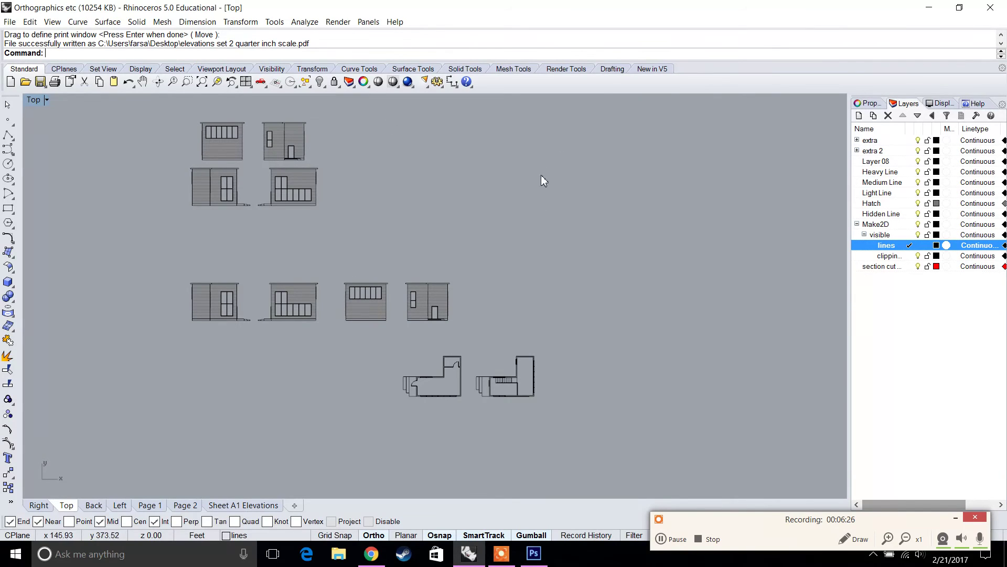
pyautogui.click(611, 71)
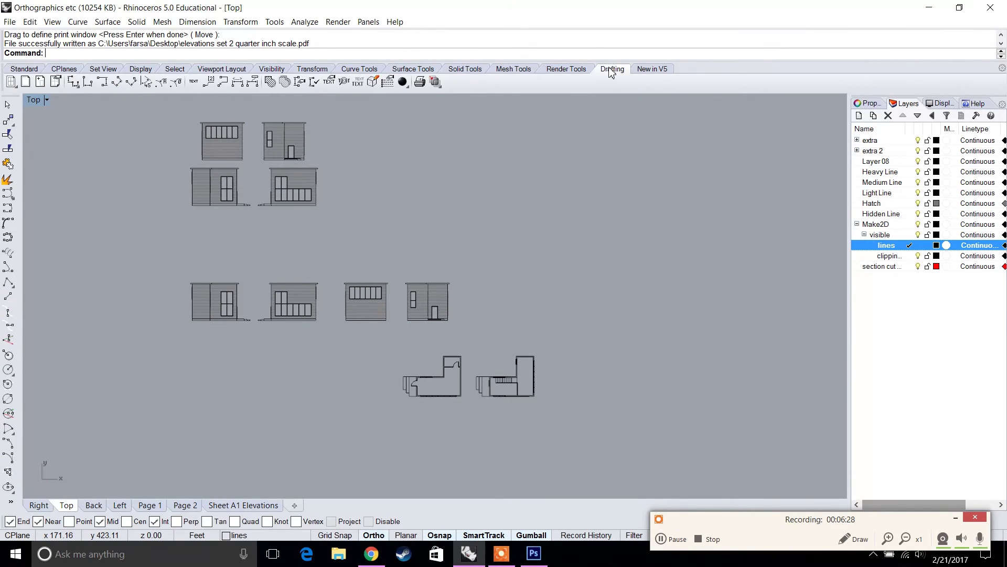
# Create a new ARCH C landscape layout page, 24 × 18 inches, with no details.
pyautogui.click(24, 82)
pyautogui.click(482, 204)
pyautogui.moveTo(482, 204); pyautogui.dragTo(448, 199)
pyautogui.write('Sheet A1 Elevations')
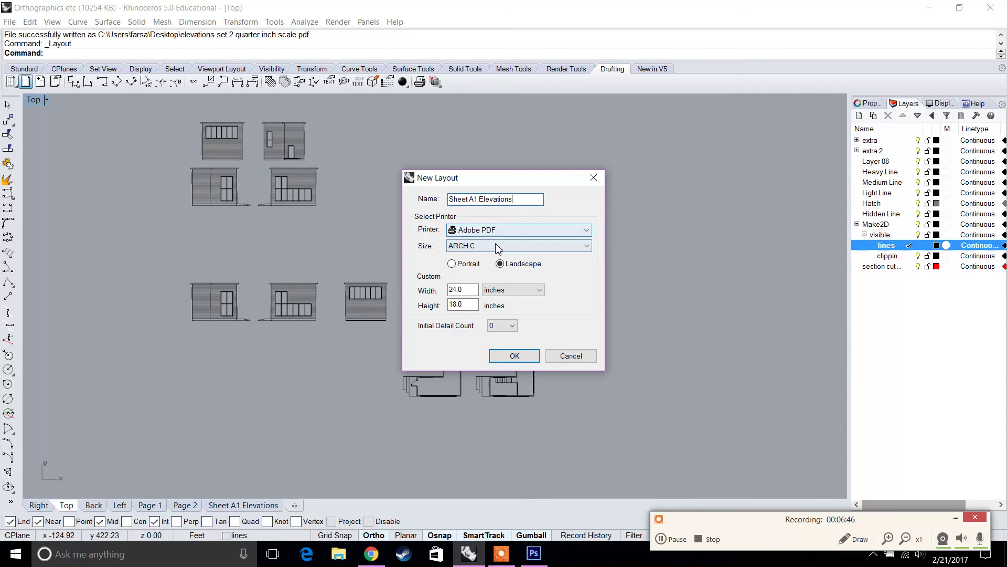
pyautogui.click(468, 248)
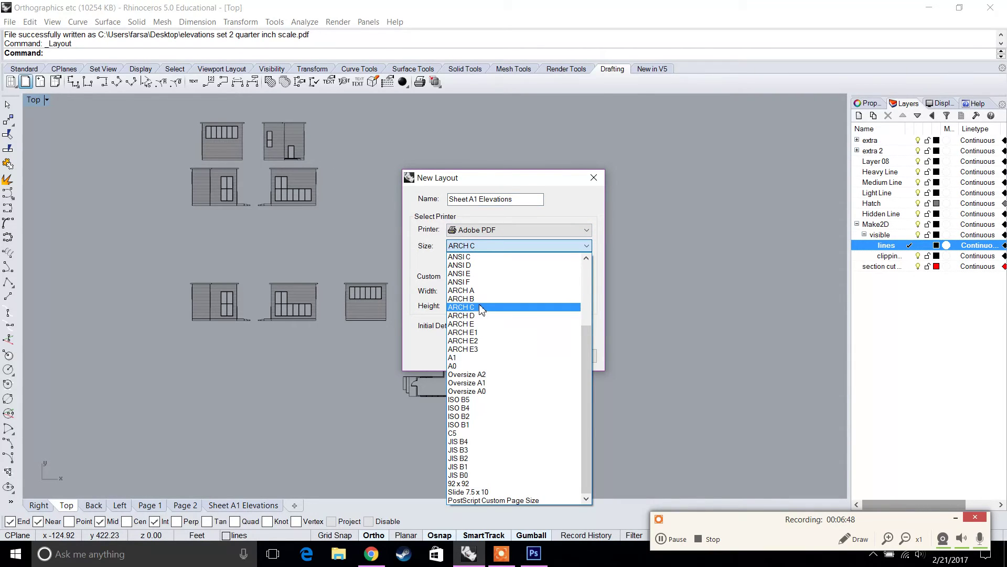
pyautogui.click(452, 307)
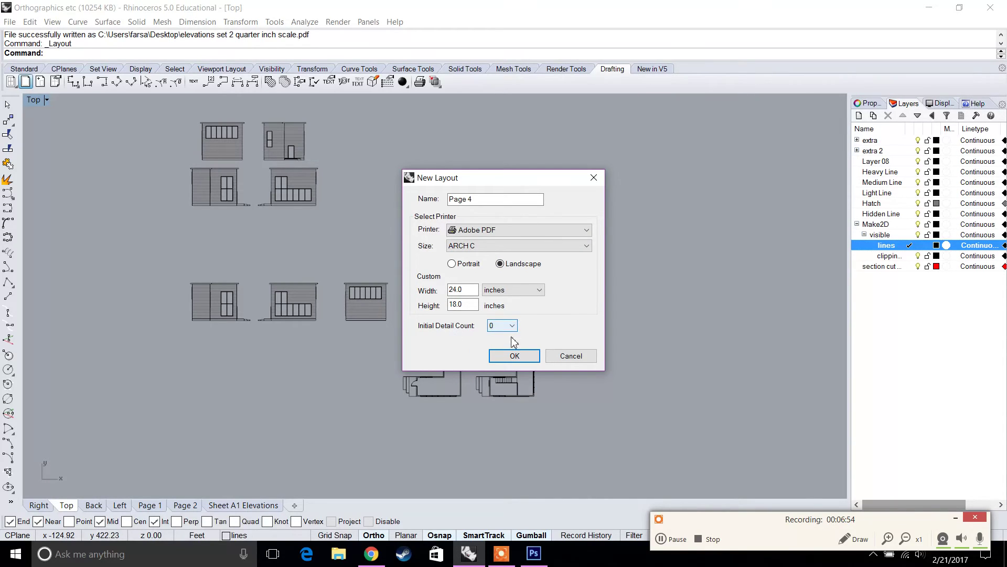
pyautogui.click(513, 356)
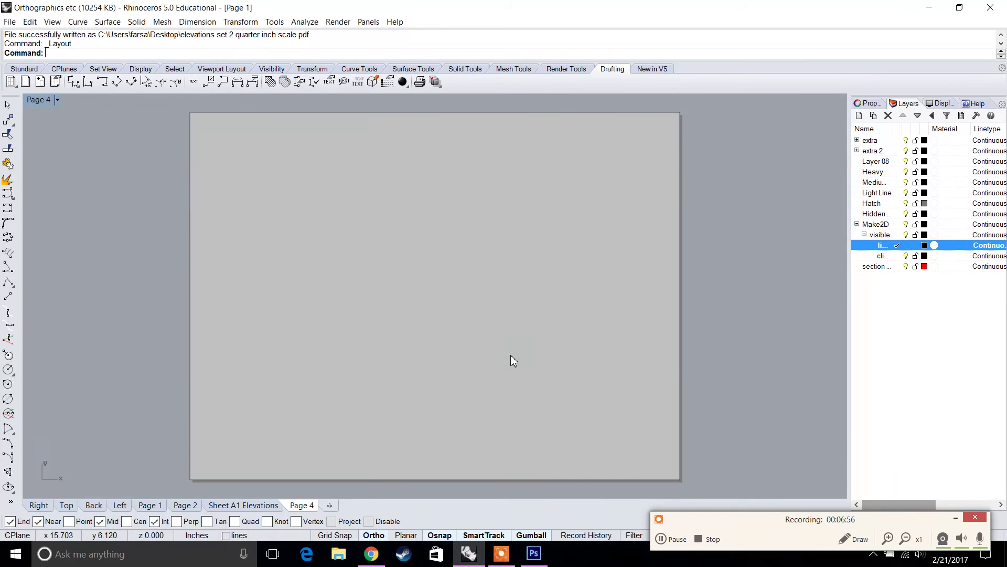
# Delete the Sheet A1 Elevations layout, confirming the deletion.
pyautogui.click(257, 506)
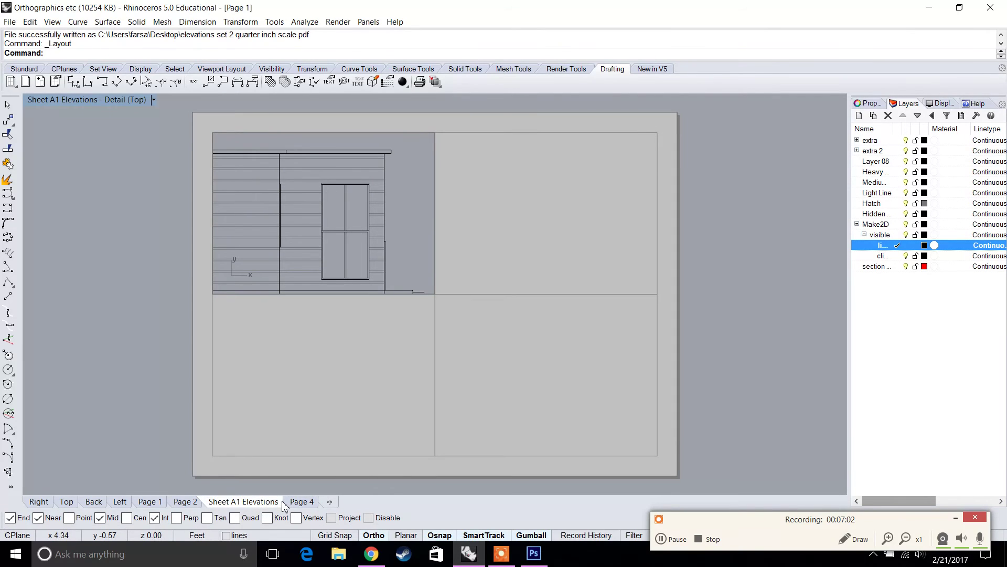
pyautogui.rightClick(265, 511)
pyautogui.click(297, 403)
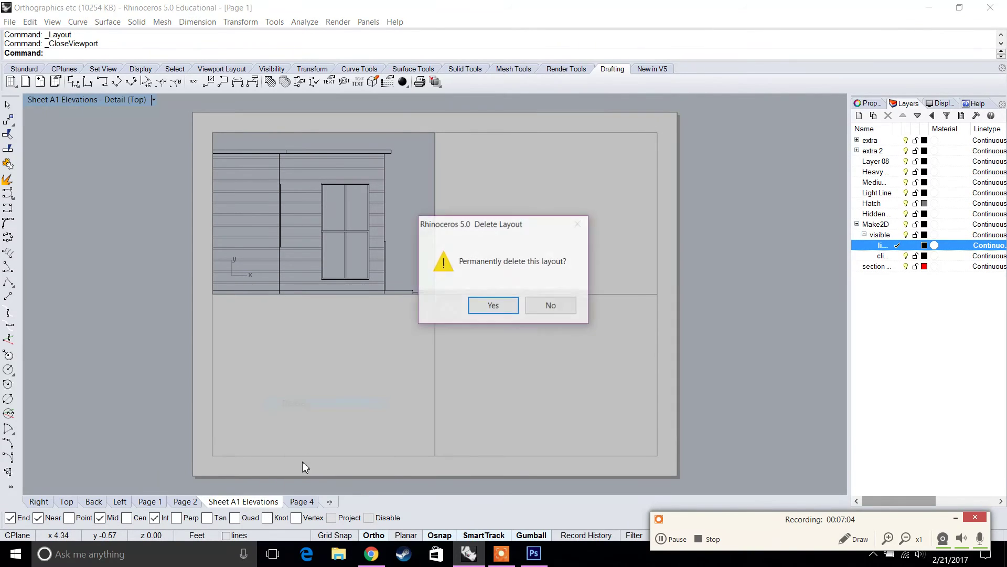
pyautogui.click(492, 306)
# Bring up the empty Page 4 layout with the Standard tools showing.
pyautogui.click(220, 502)
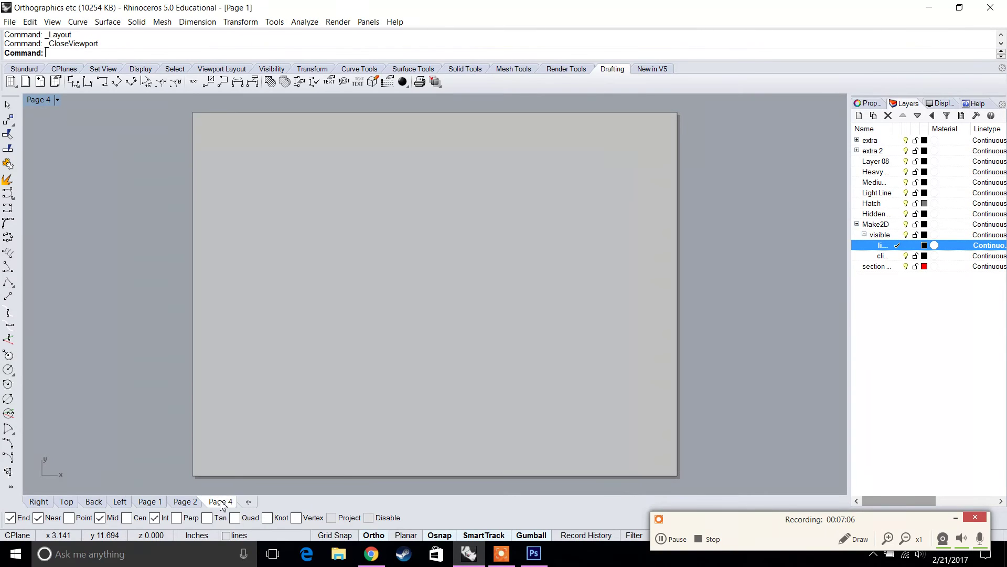
pyautogui.rightClick(221, 501)
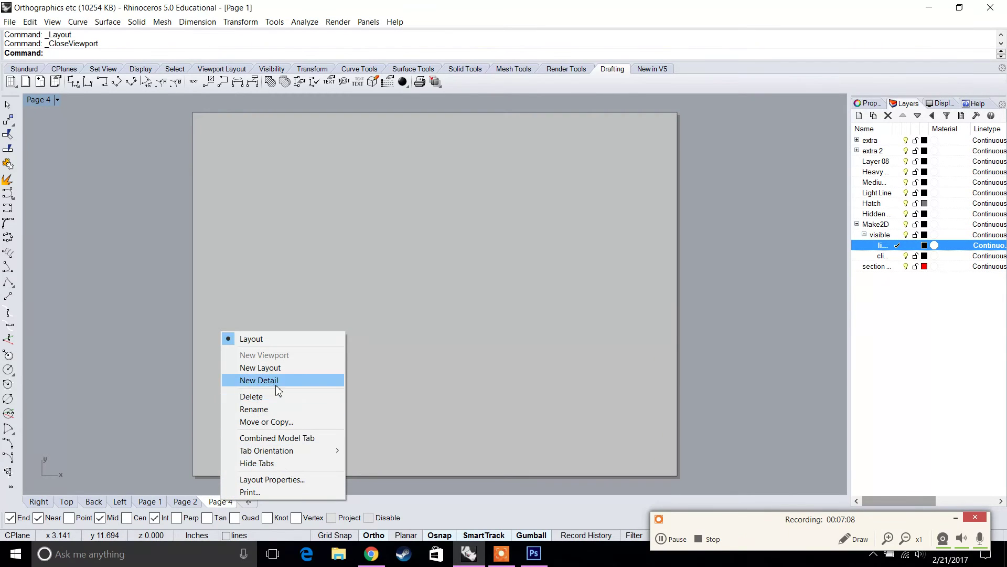
pyautogui.click(225, 504)
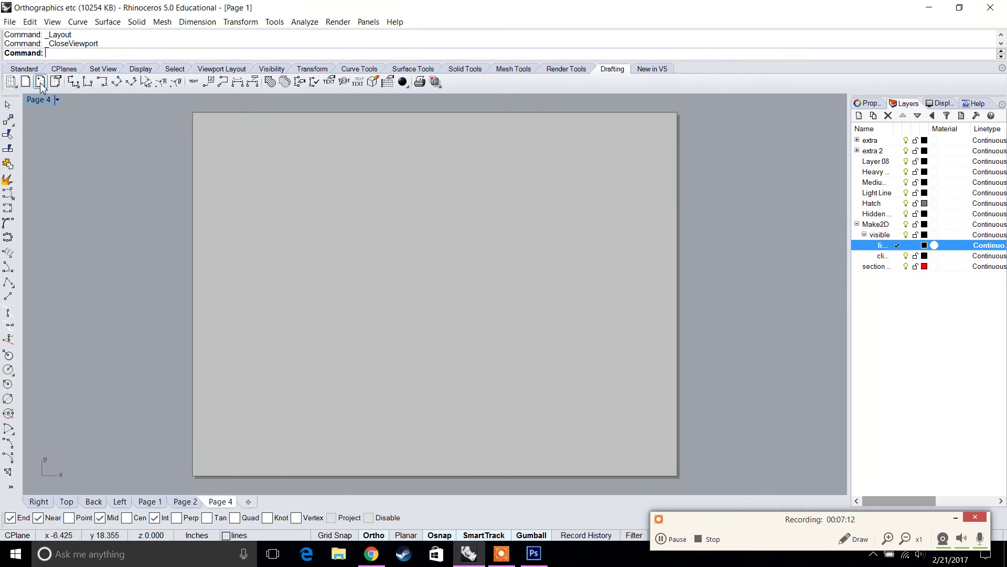
pyautogui.click(24, 69)
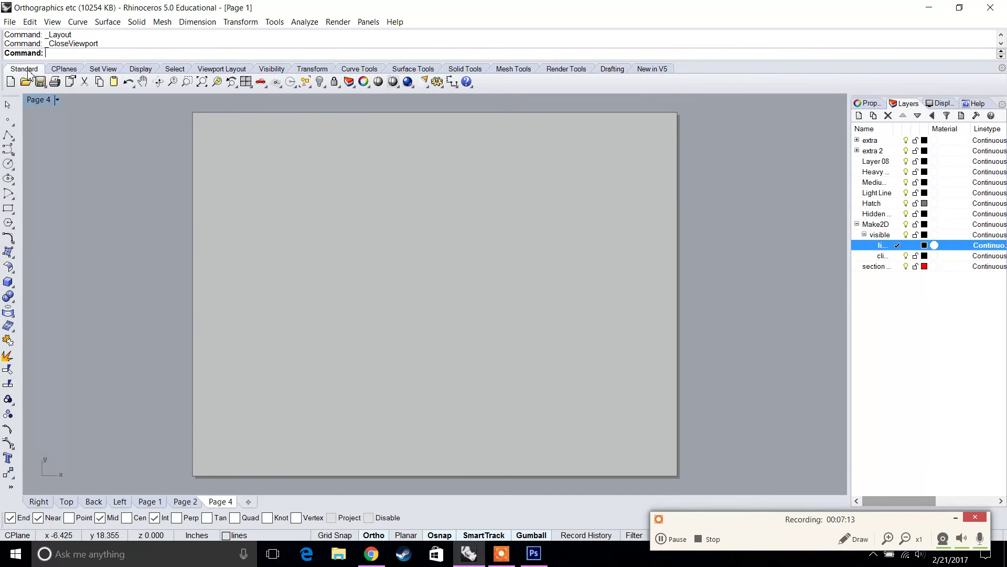
# Draw a rectangle at the sheet edge and offset it inward as the border.
pyautogui.click(8, 208)
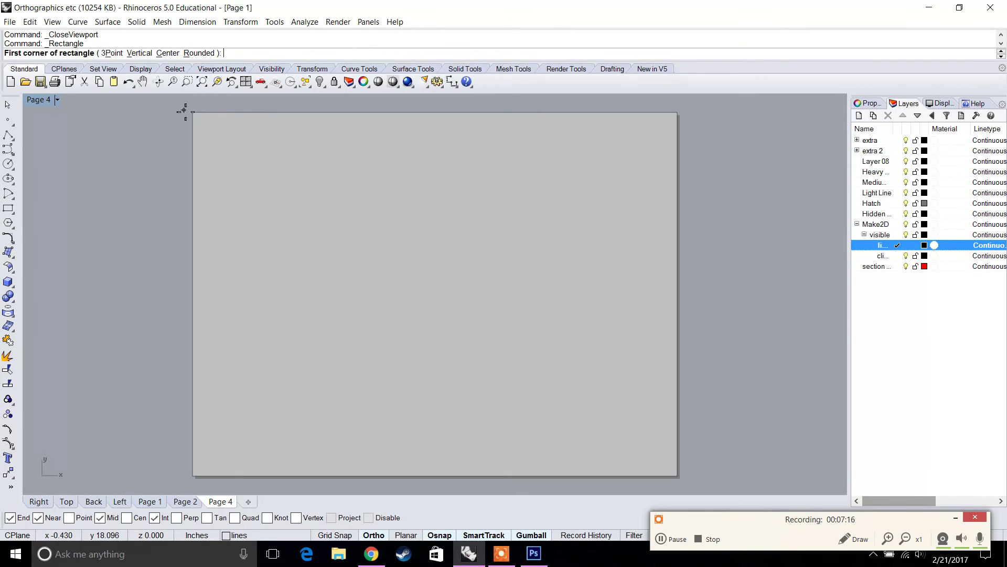
pyautogui.click(192, 112)
pyautogui.click(678, 476)
pyautogui.click(676, 463)
pyautogui.write('offset')
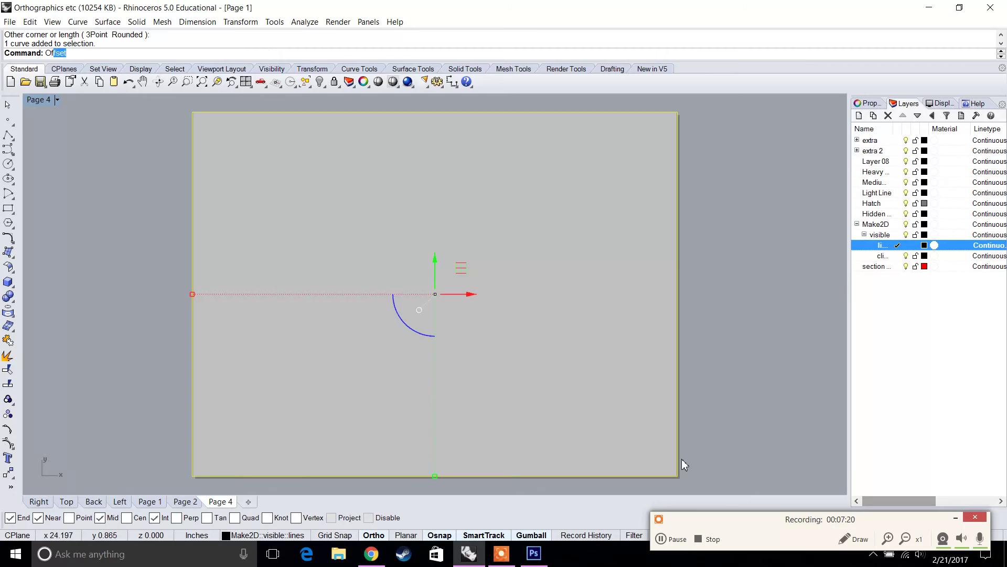
pyautogui.press('Return')
pyautogui.press('Return')
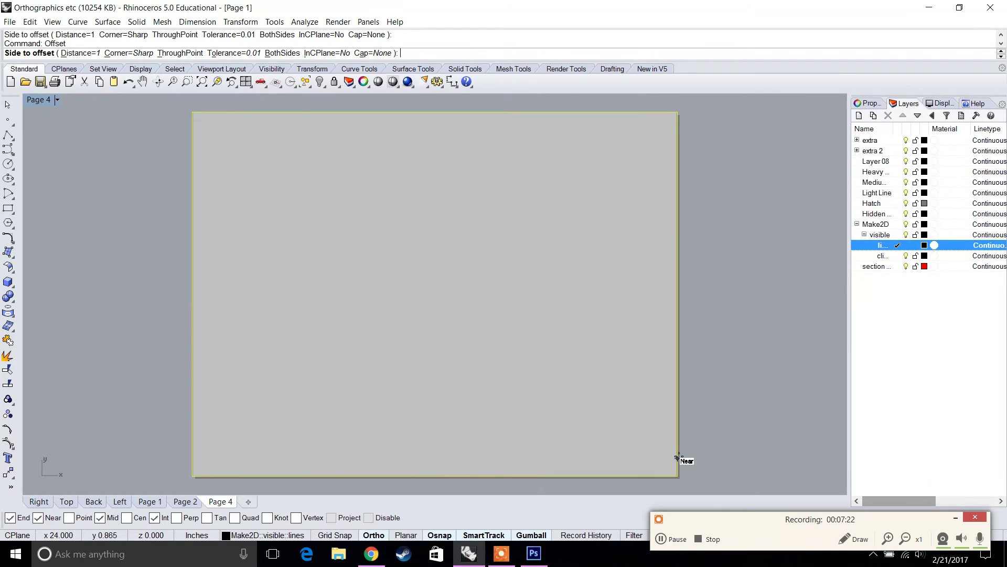
pyautogui.click(588, 400)
pyautogui.press('Escape')
# Draw vertical and horizontal polylines across the border to split it into quadrants.
pyautogui.click(8, 136)
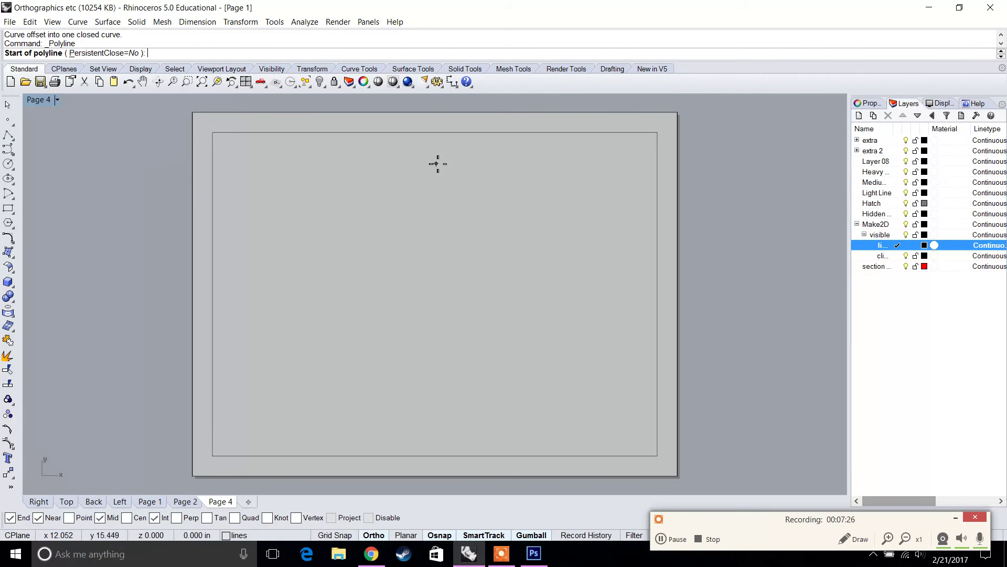
pyautogui.click(435, 133)
pyautogui.click(437, 456)
pyautogui.press('Return')
pyautogui.press('Return')
pyautogui.click(213, 294)
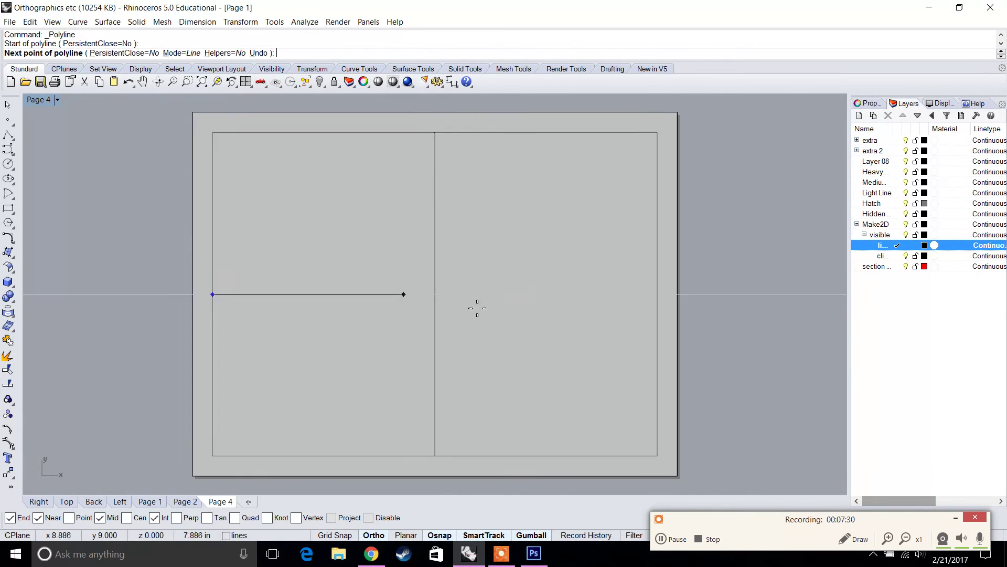
pyautogui.click(657, 294)
pyautogui.press('Return')
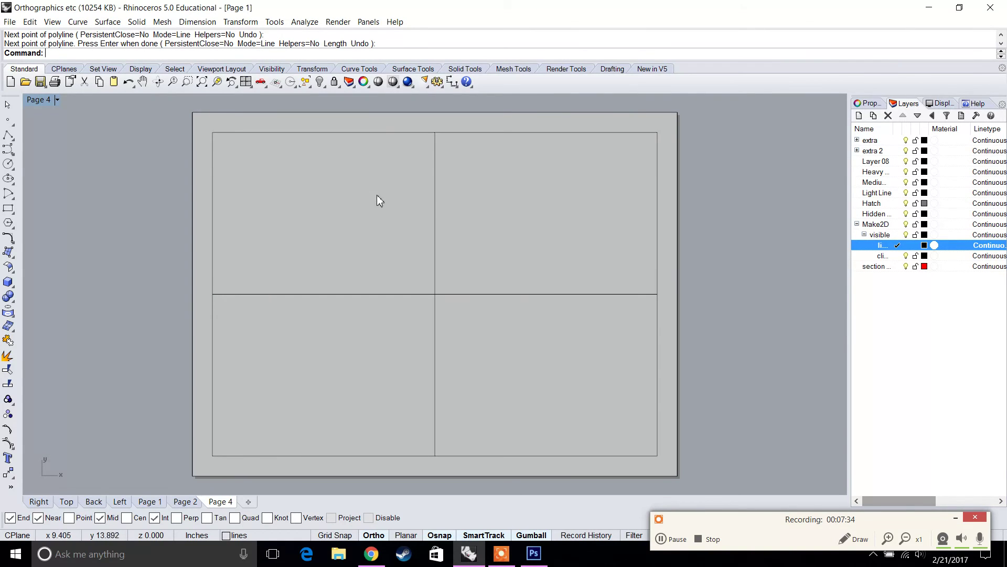
pyautogui.click(609, 69)
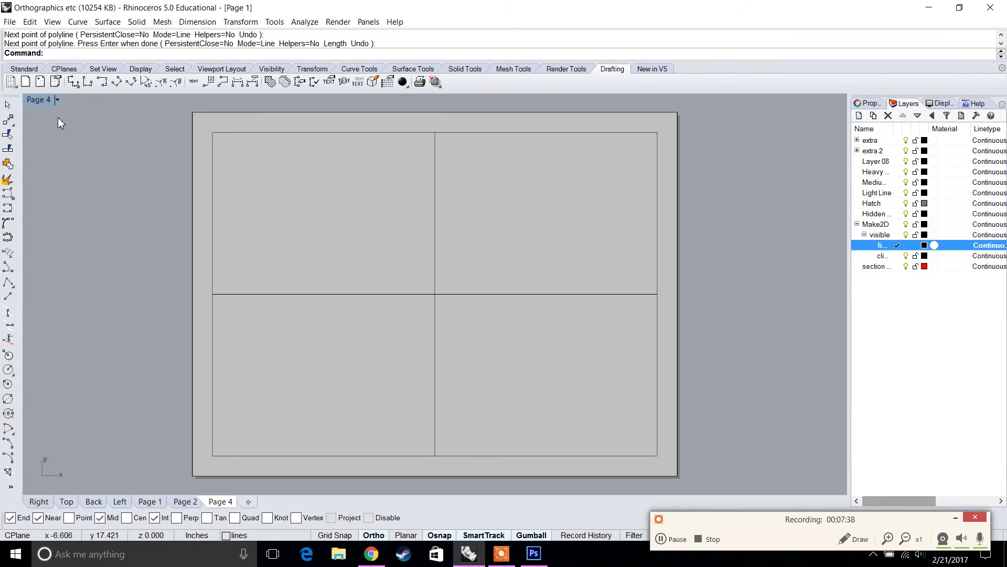
# Add a detail viewport filling the top-left quadrant and activate it.
pyautogui.click(40, 82)
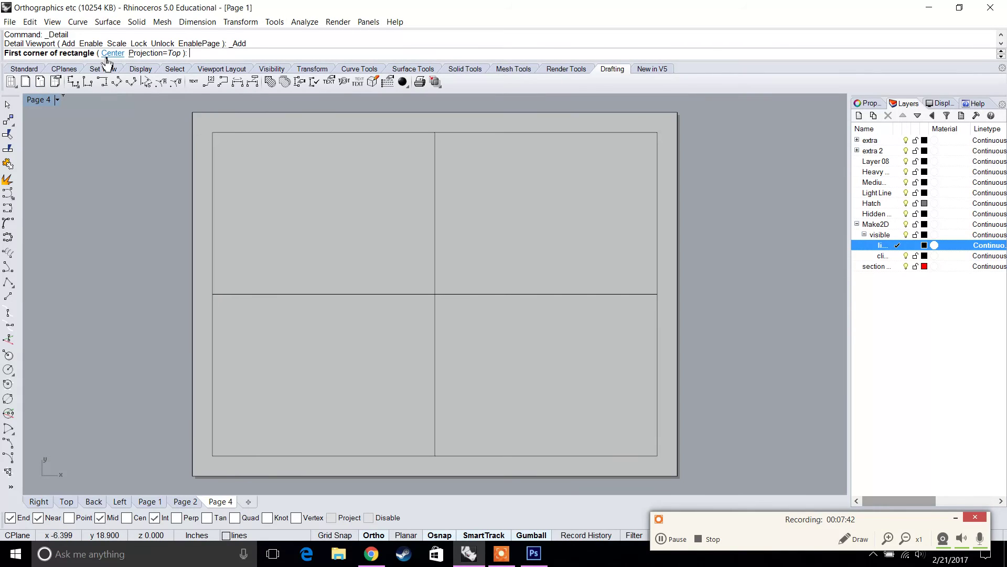
pyautogui.click(212, 132)
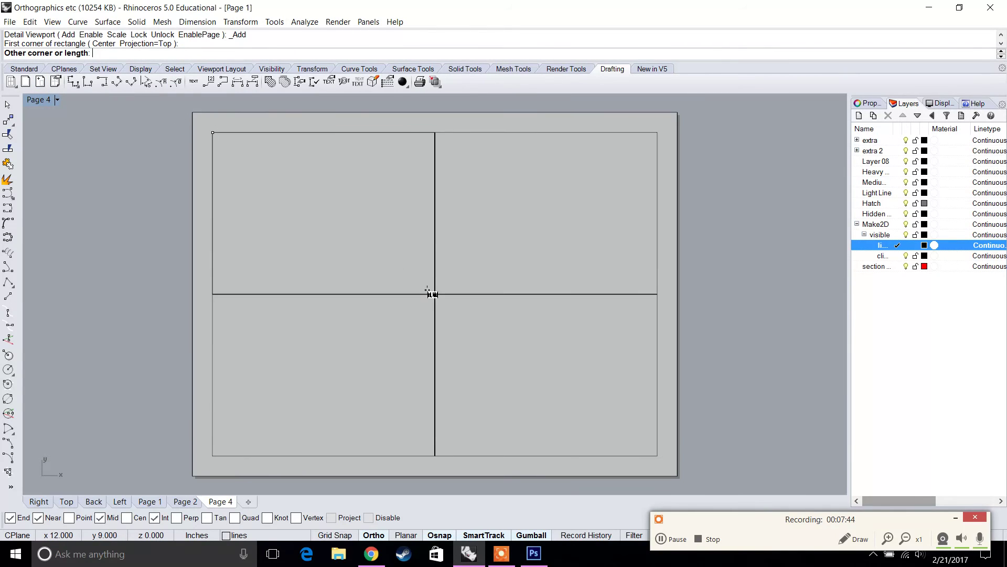
pyautogui.click(434, 292)
pyautogui.doubleClick(275, 167)
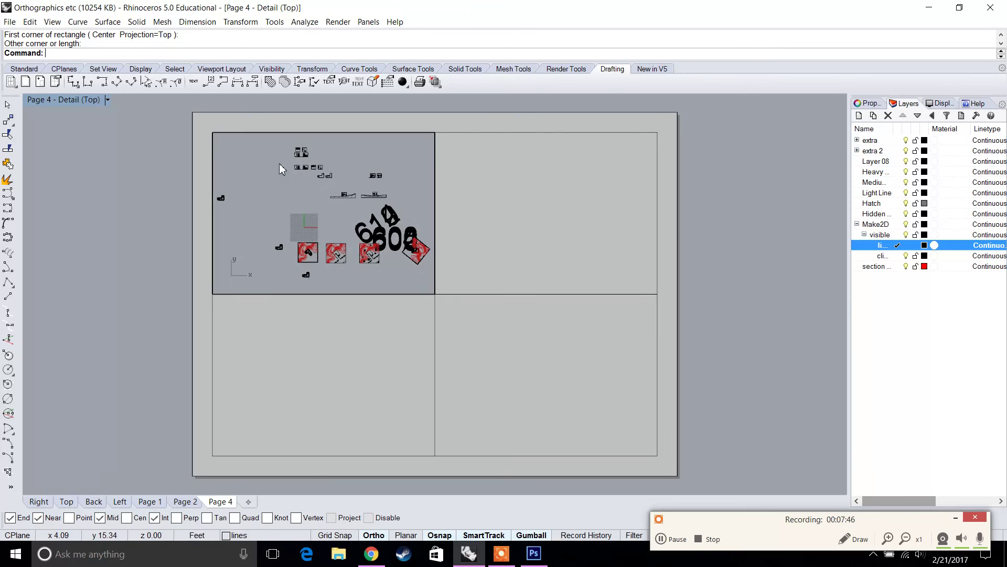
# Zoom and pan the detail to frame one elevation with a window.
pyautogui.scroll(5, 308, 152)
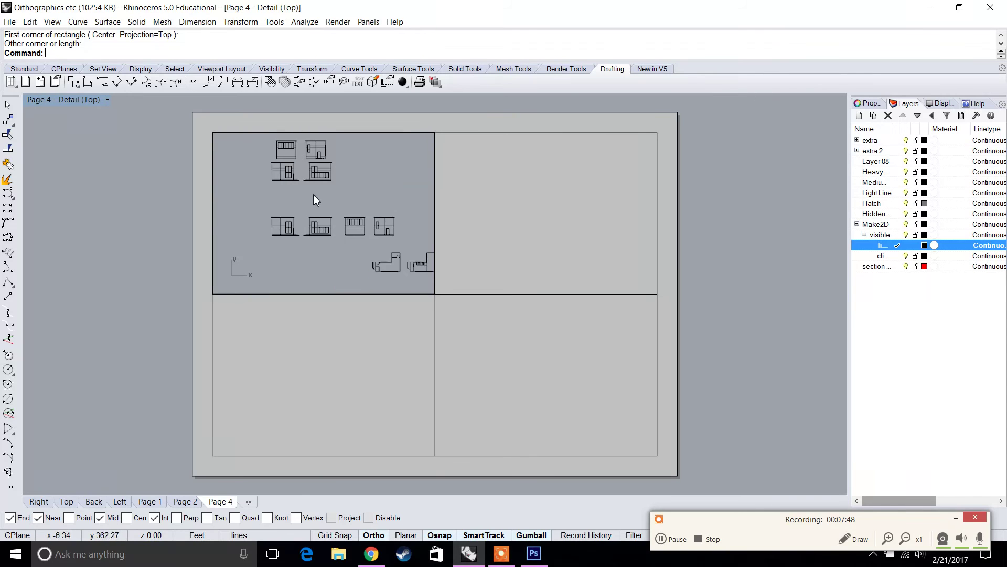
pyautogui.scroll(3, 269, 220)
pyautogui.moveTo(272, 213)
pyautogui.mouseDown(button='right')
pyautogui.moveTo(391, 202)
pyautogui.moveTo(261, 209)
pyautogui.moveTo(279, 207)
pyautogui.mouseUp(button='right')
pyautogui.scroll(2, 388, 203)
pyautogui.scroll(-4, 278, 207)
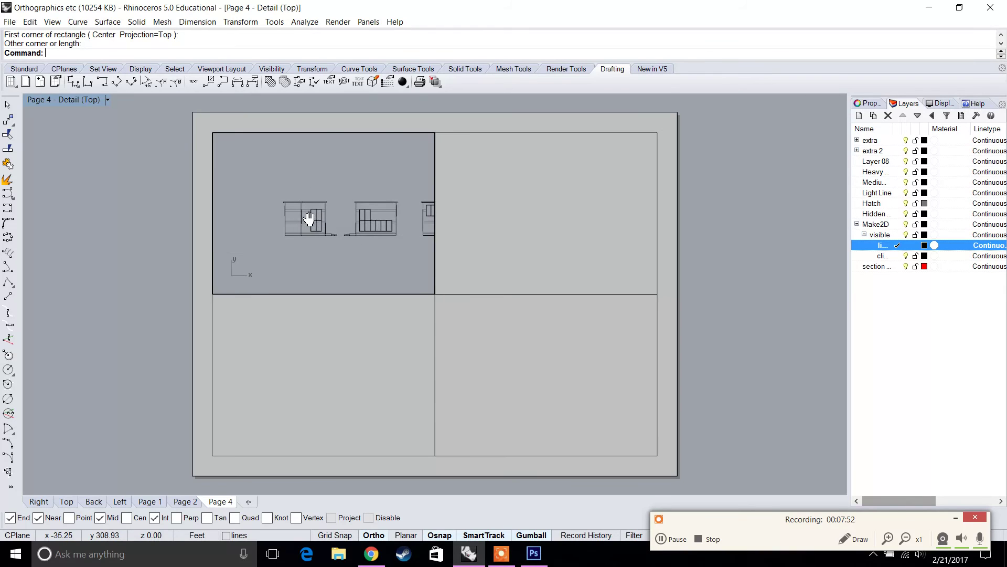
pyautogui.moveTo(341, 246); pyautogui.dragTo(247, 192)
pyautogui.press('Escape')
pyautogui.scroll(4, 284, 215)
pyautogui.scroll(4, 284, 215)
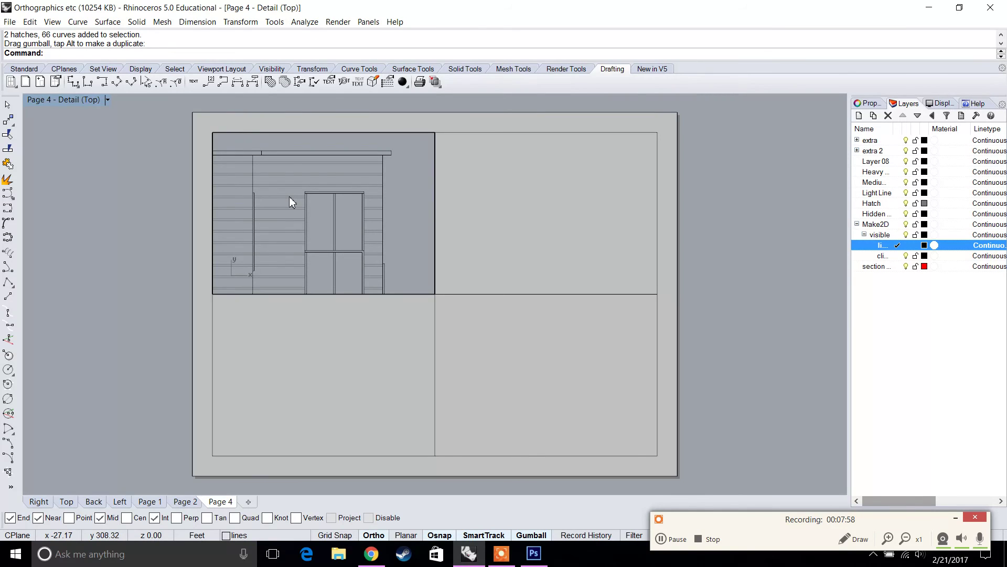
pyautogui.scroll(-5, 292, 196)
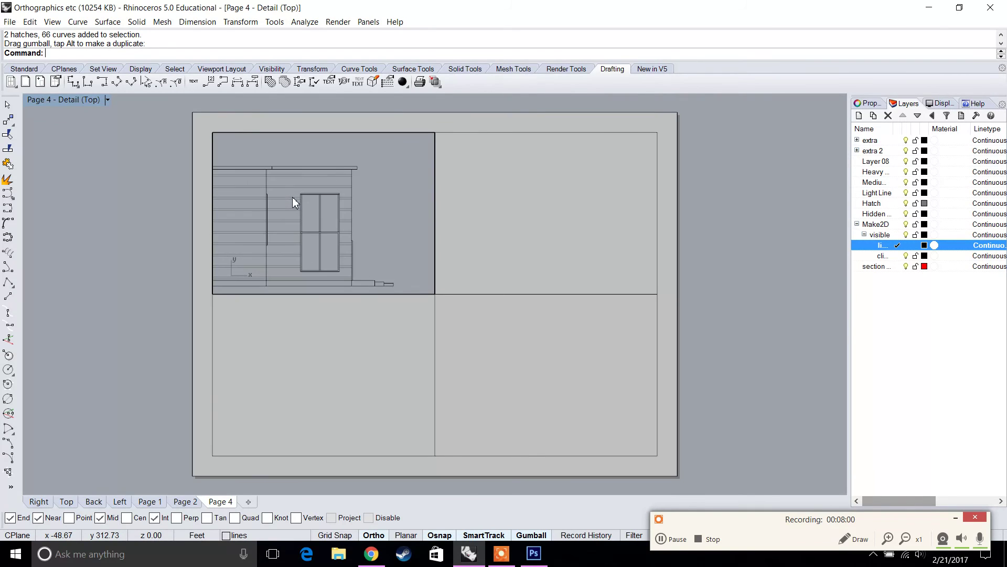
pyautogui.moveTo(285, 216); pyautogui.dragTo(321, 198, button='right')
pyautogui.scroll(5, 323, 197)
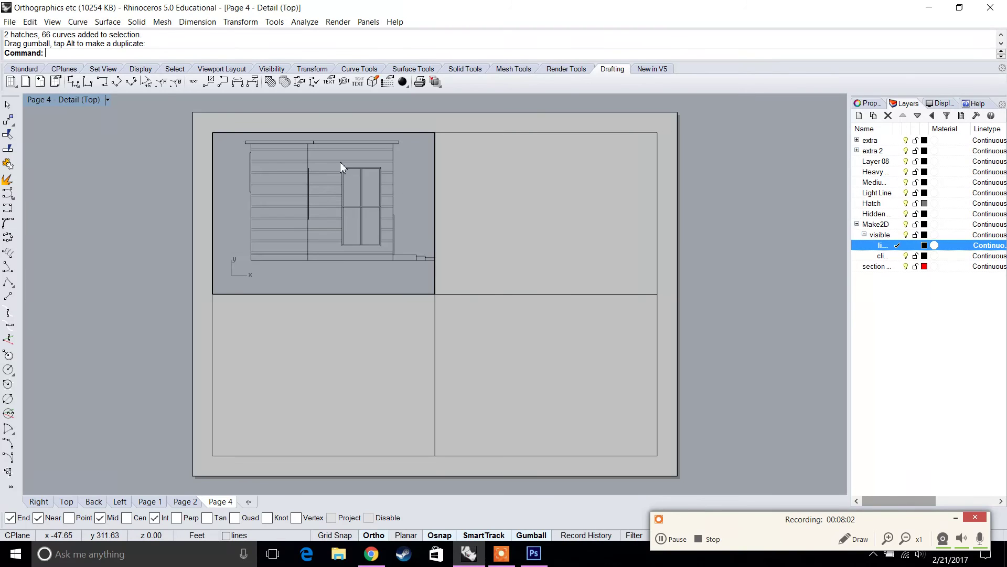
pyautogui.scroll(-2, 354, 196)
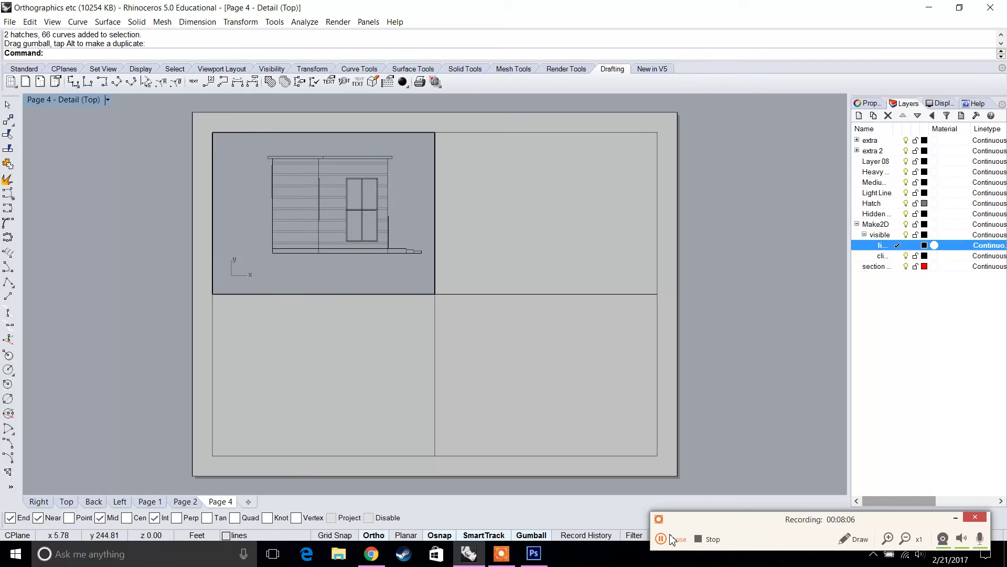
pyautogui.click(672, 540)
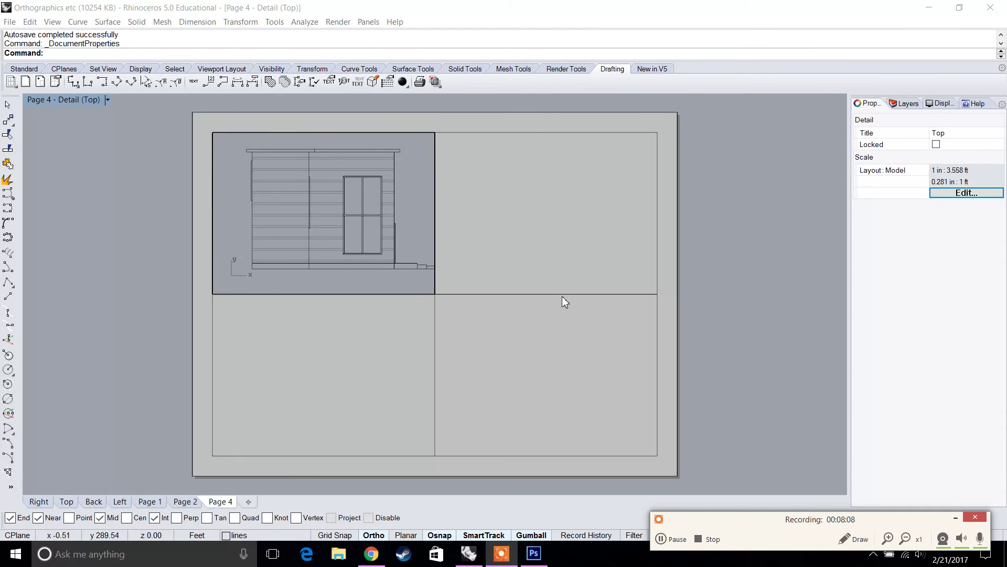
# Check the siding hatch's pattern scale, then open Document Properties showing model space hatch scale 1.0.
pyautogui.click(323, 208)
pyautogui.click(943, 161)
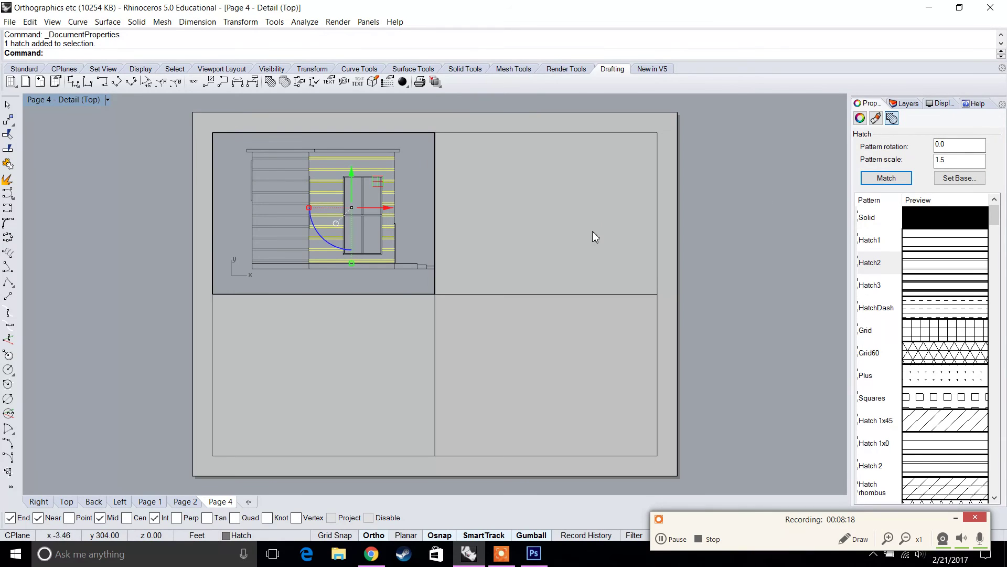
pyautogui.click(424, 199)
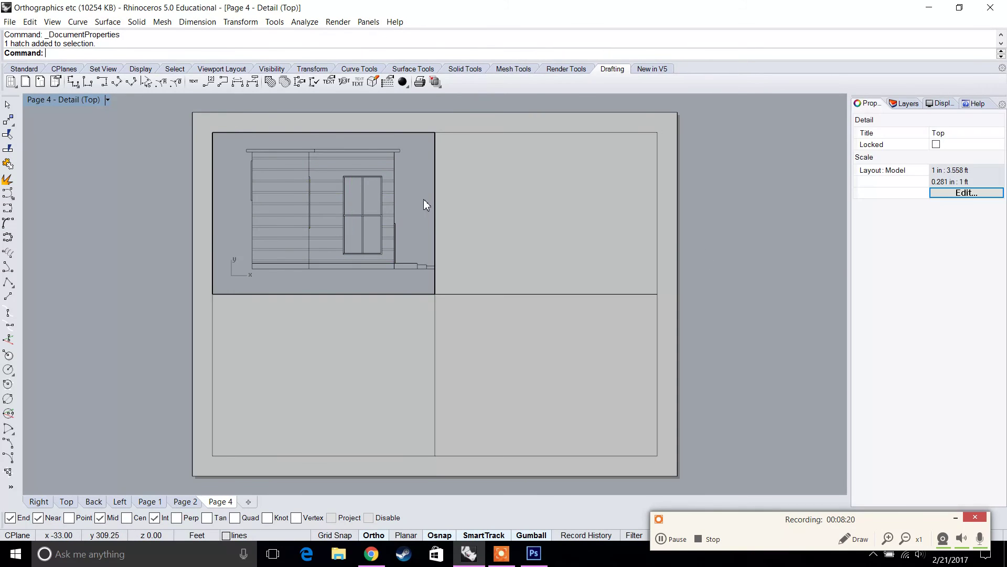
pyautogui.moveTo(424, 199); pyautogui.dragTo(411, 201, button='right')
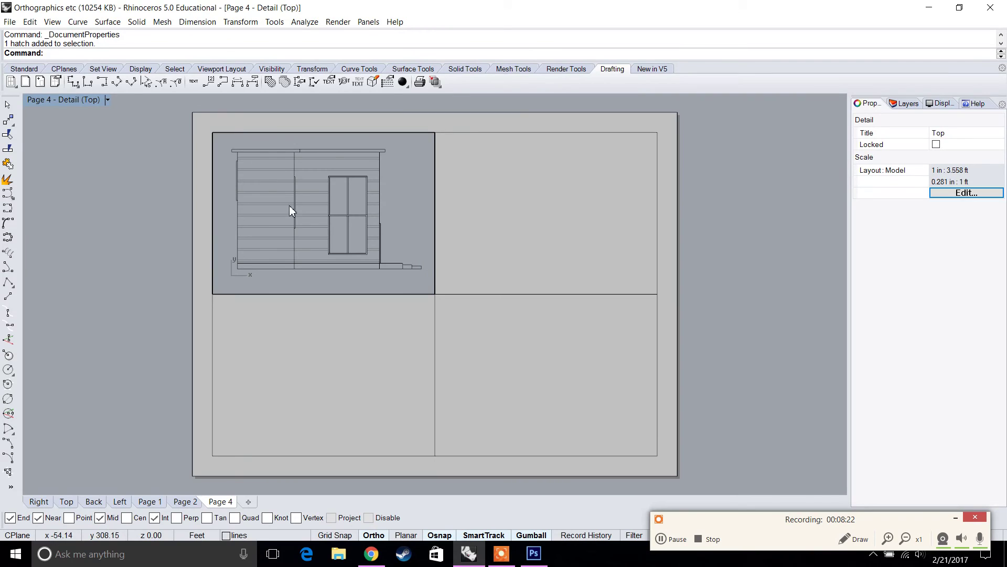
pyautogui.click(9, 21)
pyautogui.click(95, 227)
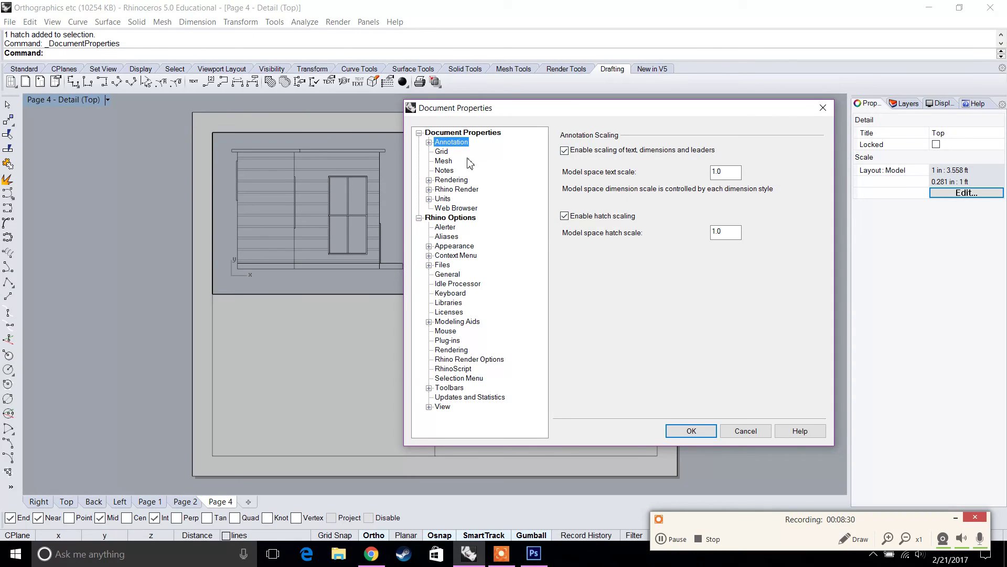
# Disable Enable hatch scaling in Document Properties so the siding hatch draws denser.
pyautogui.click(565, 216)
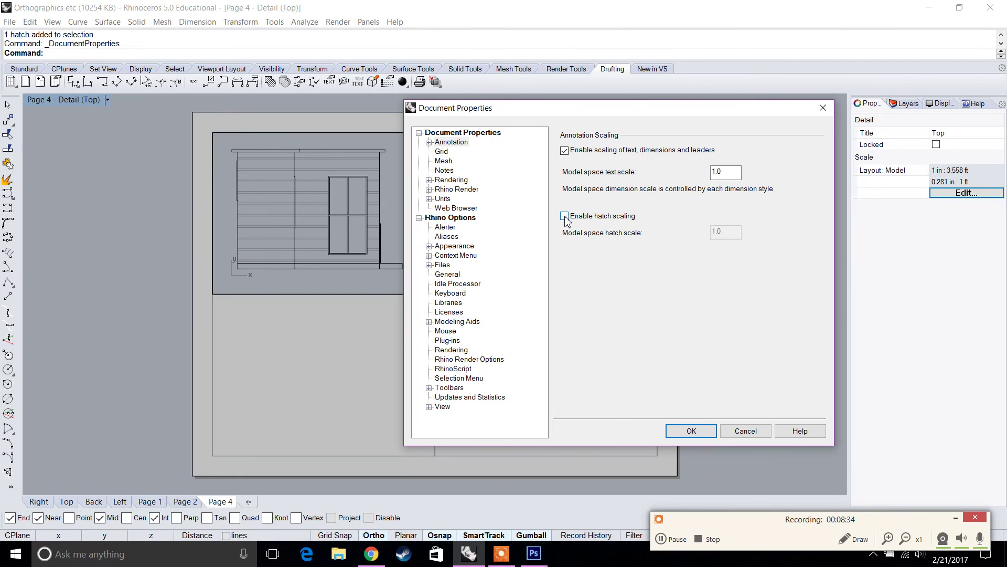
pyautogui.click(712, 434)
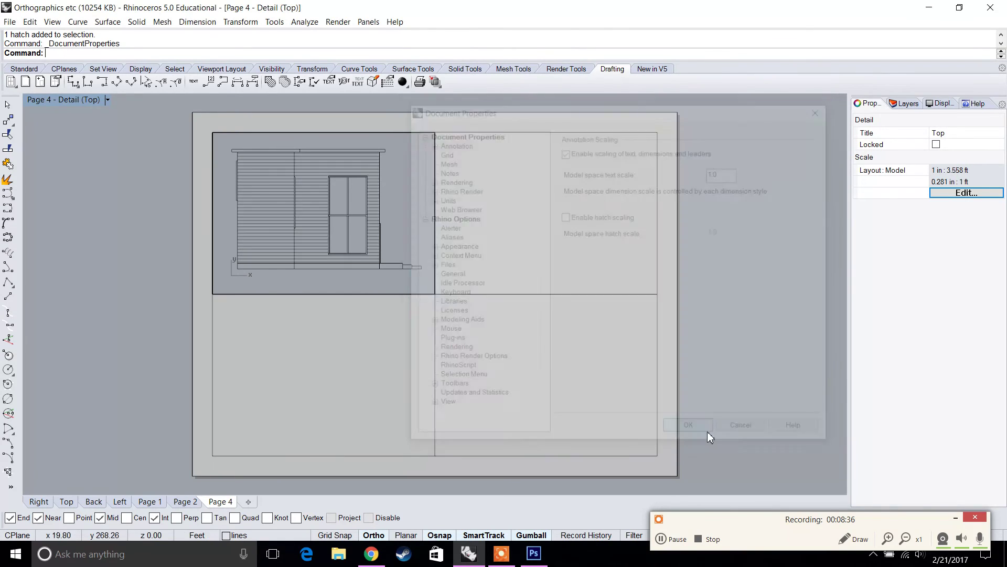
pyautogui.moveTo(318, 180)
pyautogui.mouseDown(button='right')
pyautogui.moveTo(322, 193)
pyautogui.moveTo(321, 185)
pyautogui.mouseUp(button='right')
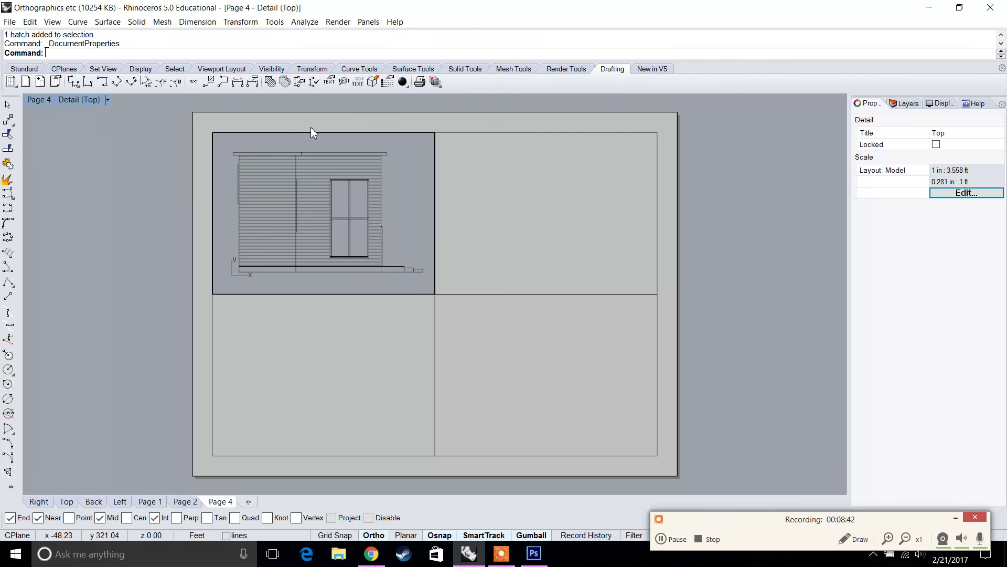